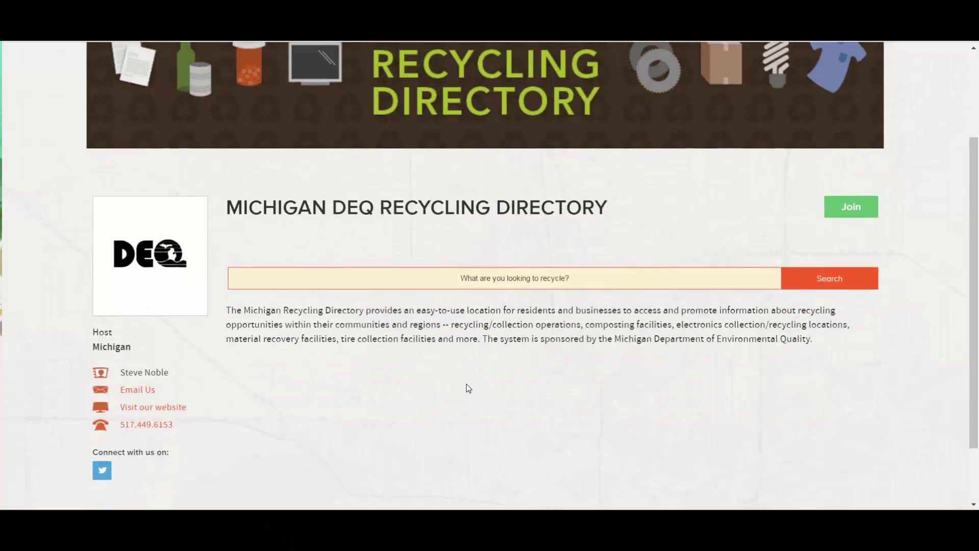
# Search the Michigan DEQ Recycling Directory in RecycleSearch for 'test'
pyautogui.scroll(4, 466, 387)
pyautogui.write('test')
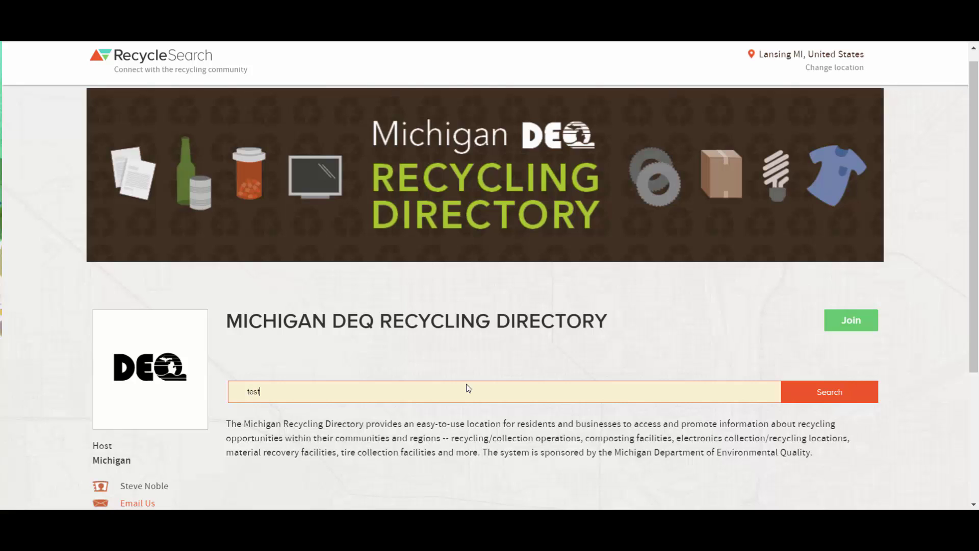
pyautogui.press('Return')
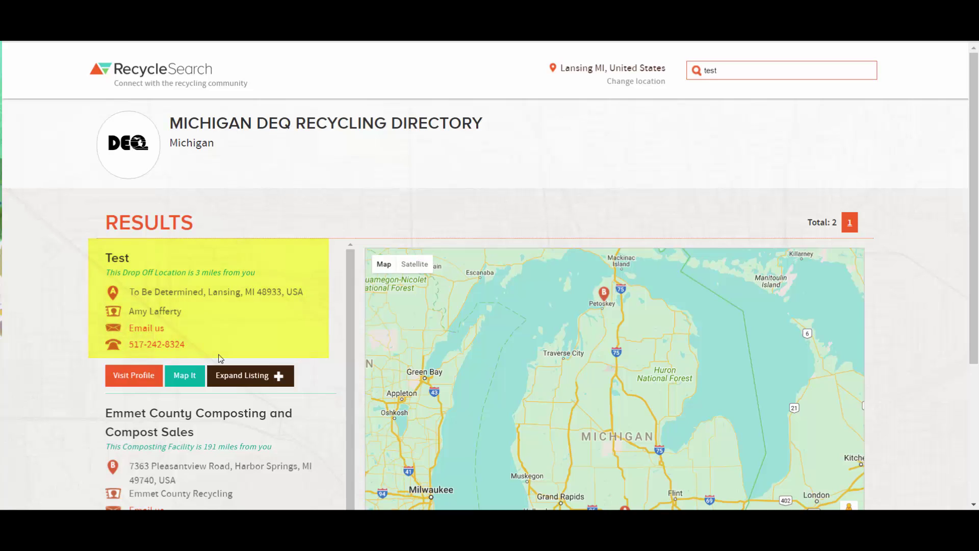
# Open the free account registration and enter the first name, last name and email address
pyautogui.click(253, 378)
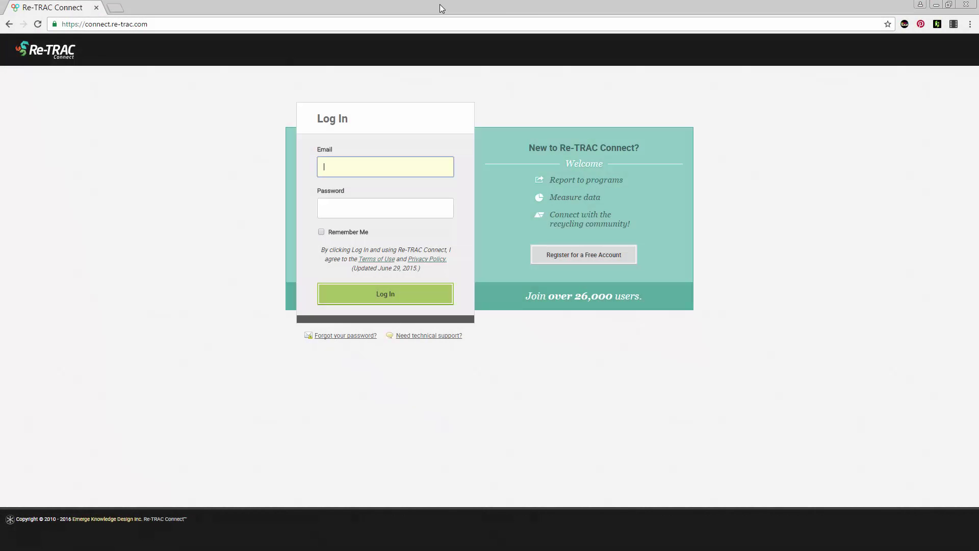
pyautogui.click(567, 257)
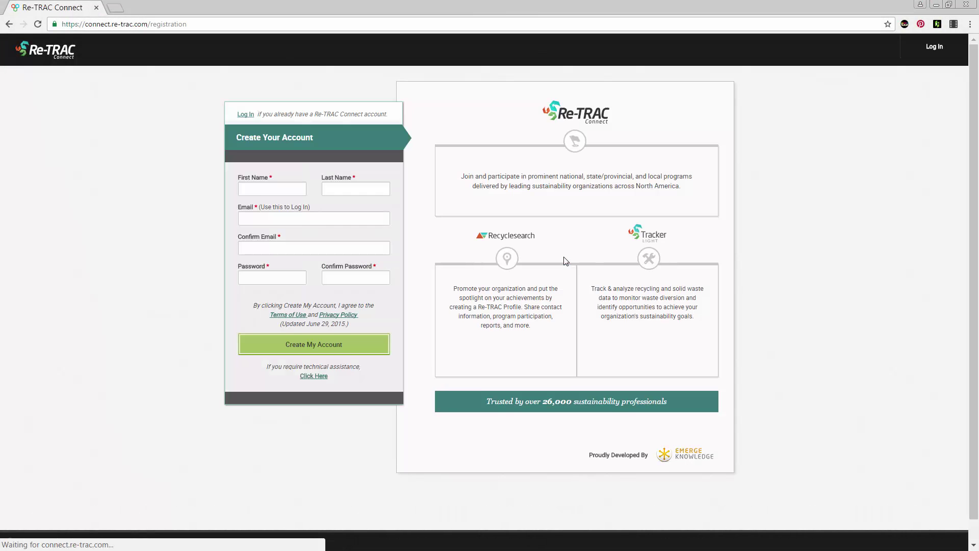
pyautogui.click(277, 189)
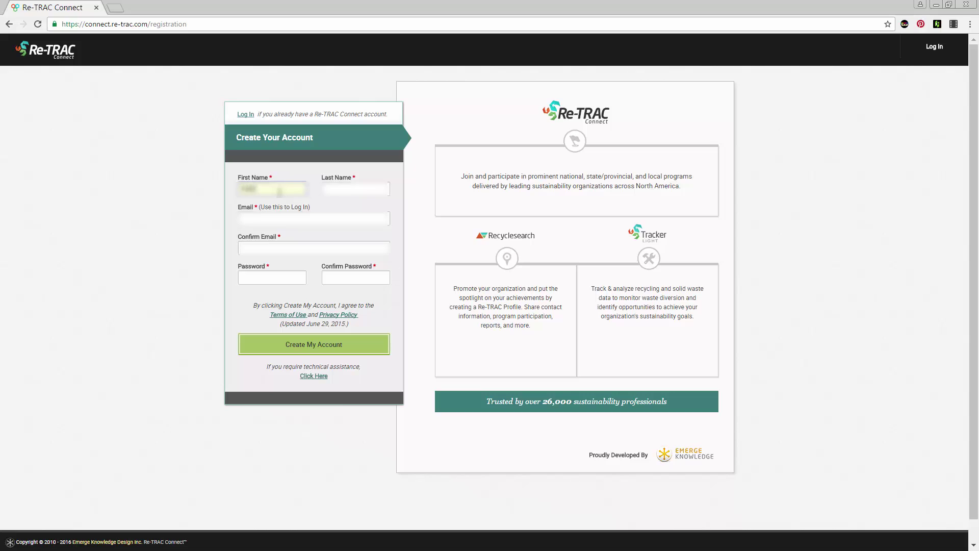
pyautogui.press('Tab')
pyautogui.press('Tab')
pyautogui.write('hjohnson@example.com')
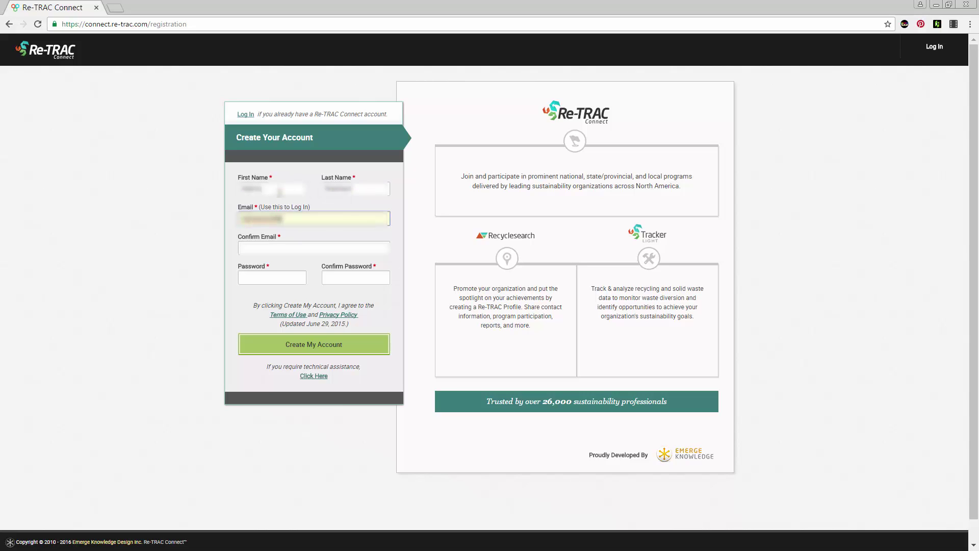
pyautogui.write('.com')
# Confirm the email address, then enter the account password and its confirmation
pyautogui.press('Tab')
pyautogui.write('hjohns')
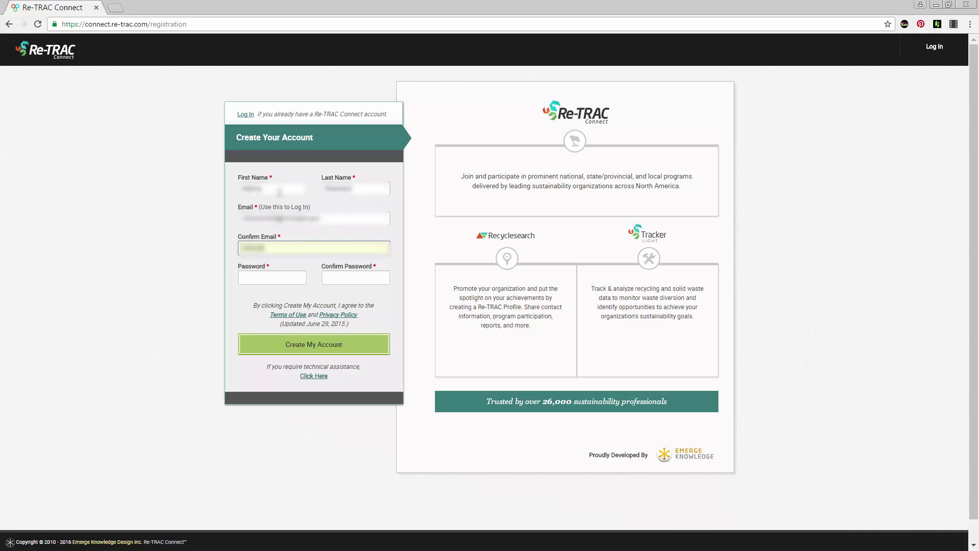
pyautogui.write('on@example.com')
pyautogui.press('Tab')
pyautogui.write('Pass')
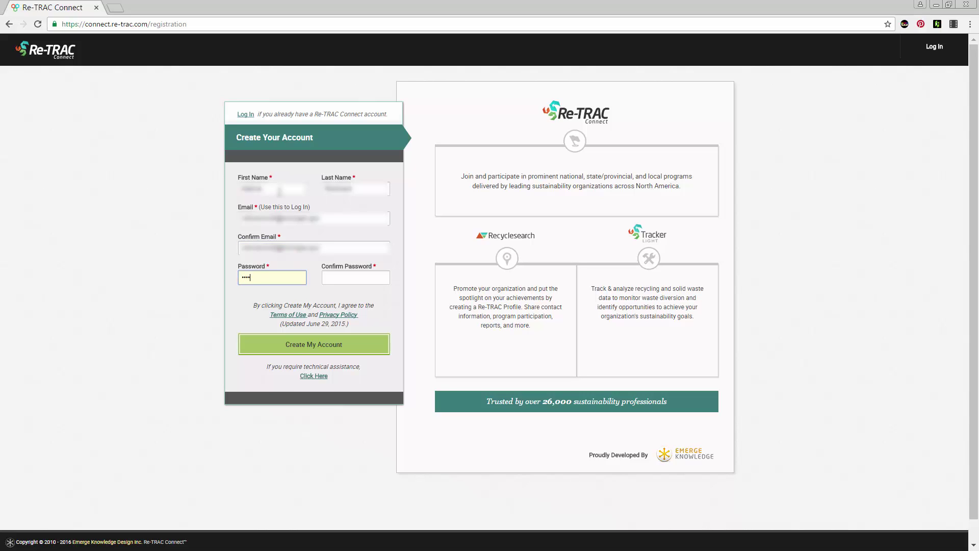
pyautogui.write('w0rd')
pyautogui.press('Tab')
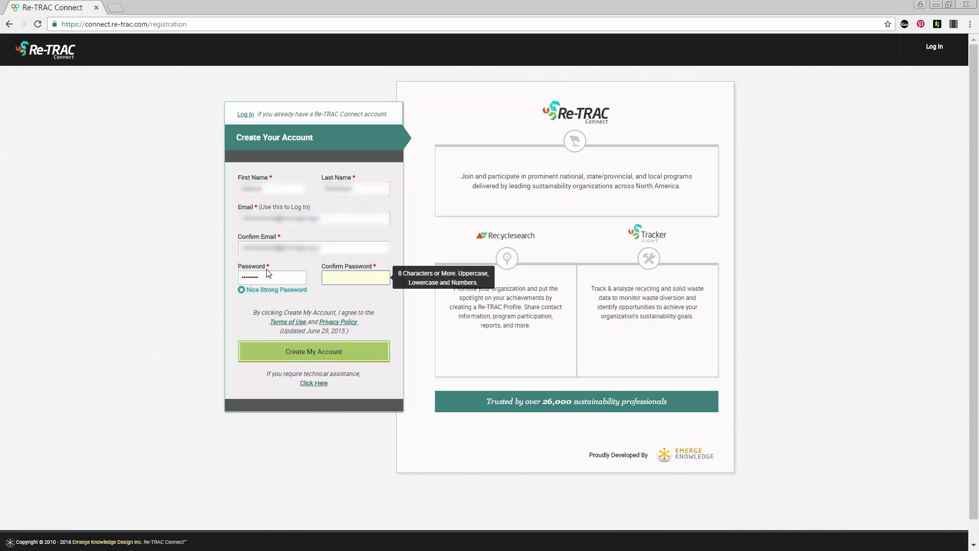
pyautogui.doubleClick(267, 277)
pyautogui.press('Tab')
pyautogui.write('Pas')
# Create the account and follow the approval email's Log in link back to Re-TRAC Connect
pyautogui.click(316, 352)
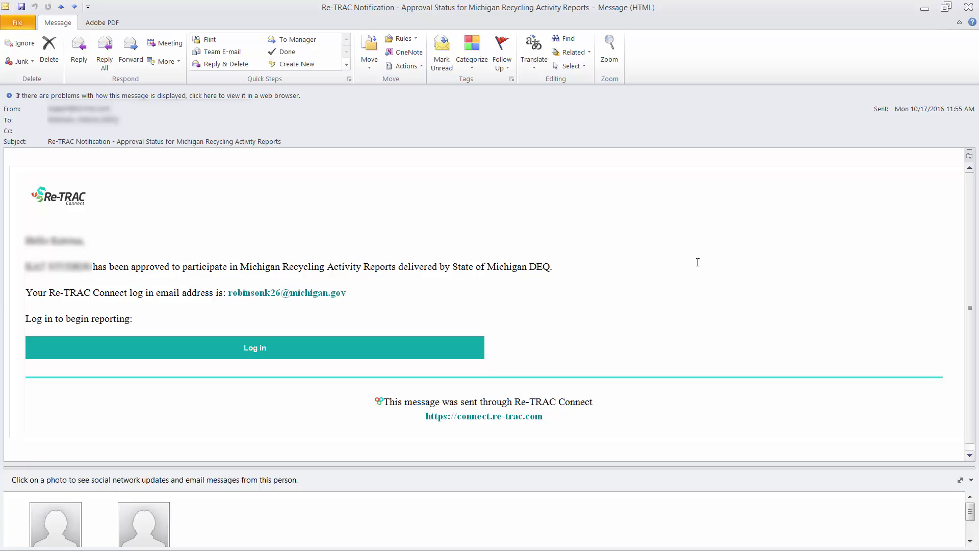
pyautogui.click(250, 351)
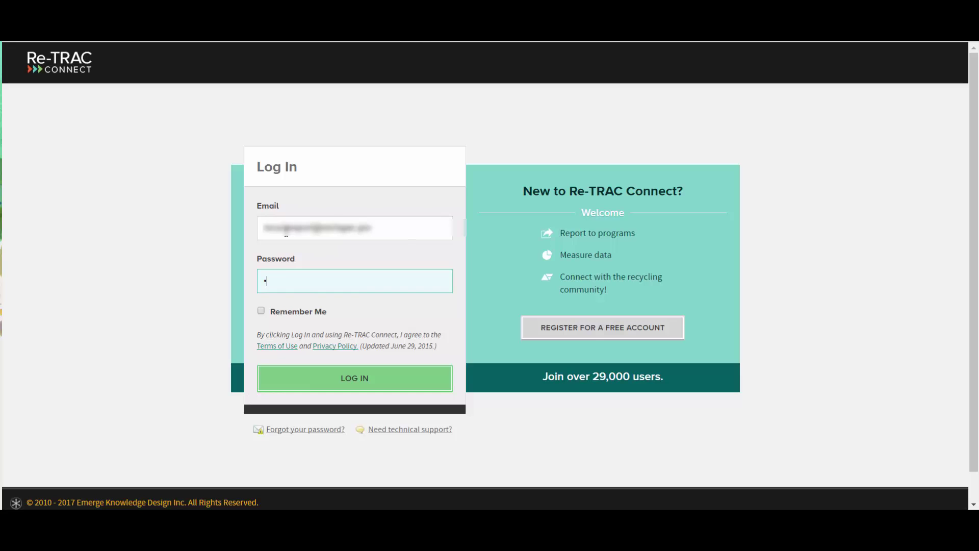
# Log in with the account password and bring up the Join Directories list
pyautogui.write('*')
pyautogui.press('Return')
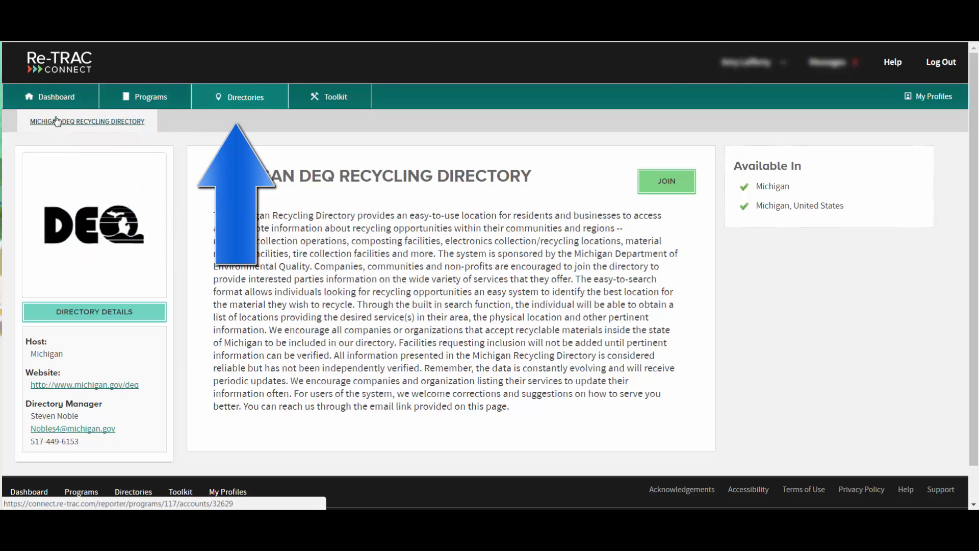
pyautogui.click(231, 96)
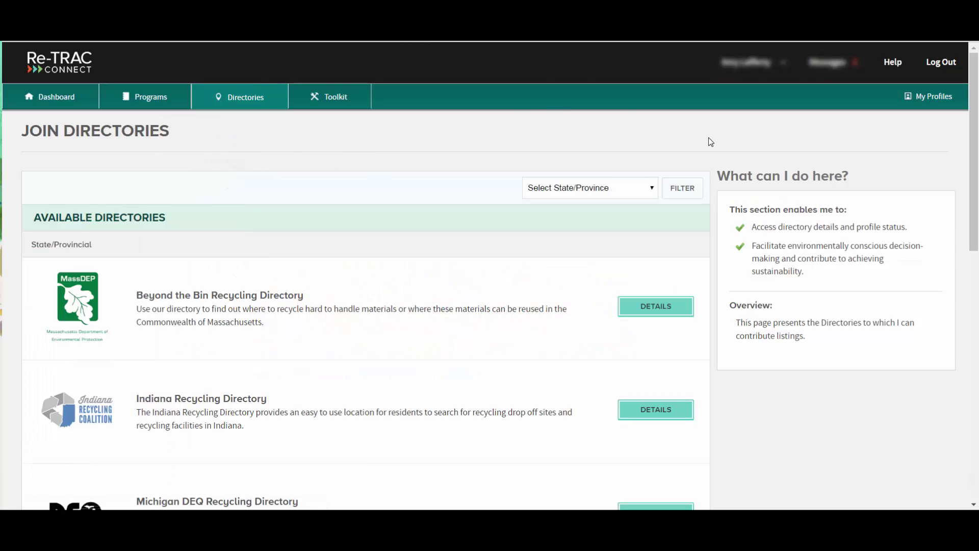
# Filter the directories to Michigan and open the Michigan DEQ Recycling Directory details
pyautogui.scroll(-5, 711, 147)
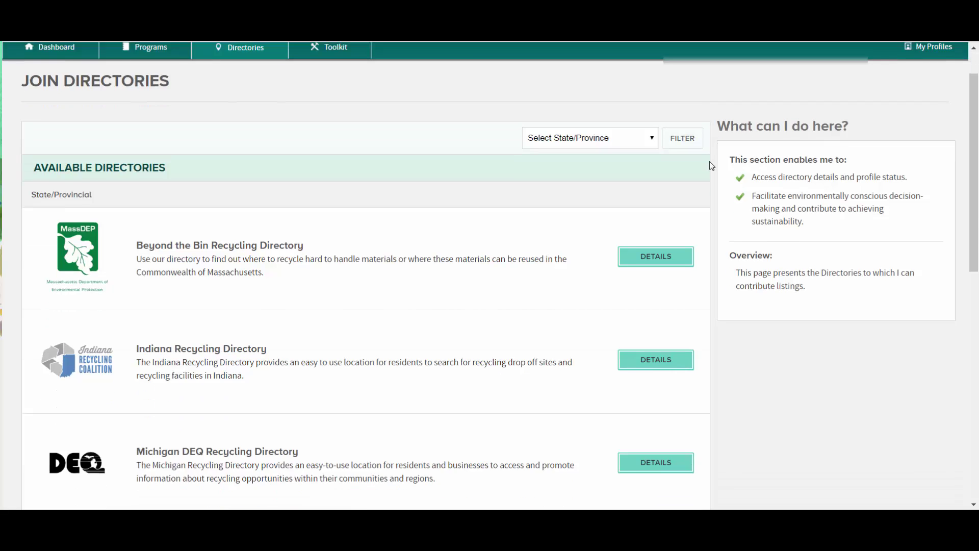
pyautogui.scroll(5, 712, 170)
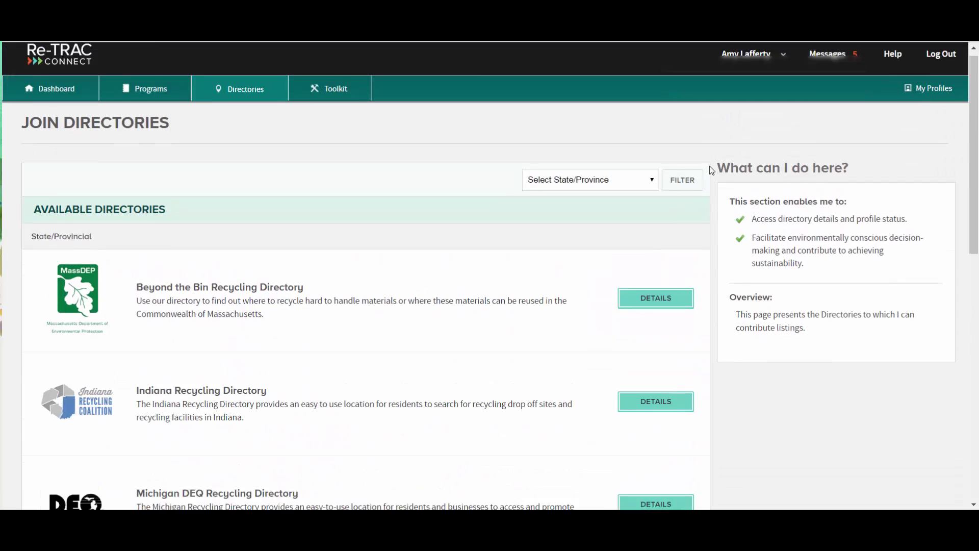
pyautogui.click(590, 188)
pyautogui.scroll(-7, 587, 317)
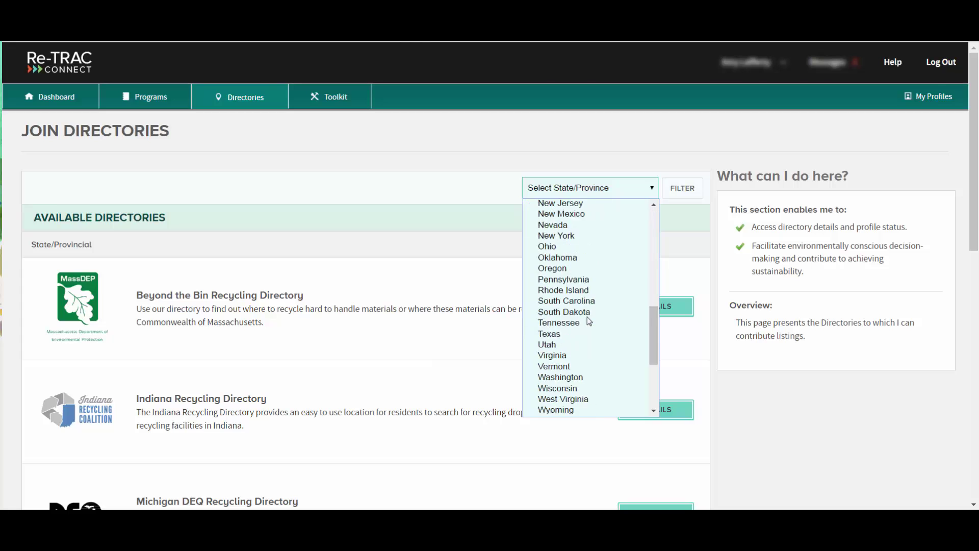
pyautogui.scroll(2, 586, 317)
pyautogui.click(589, 210)
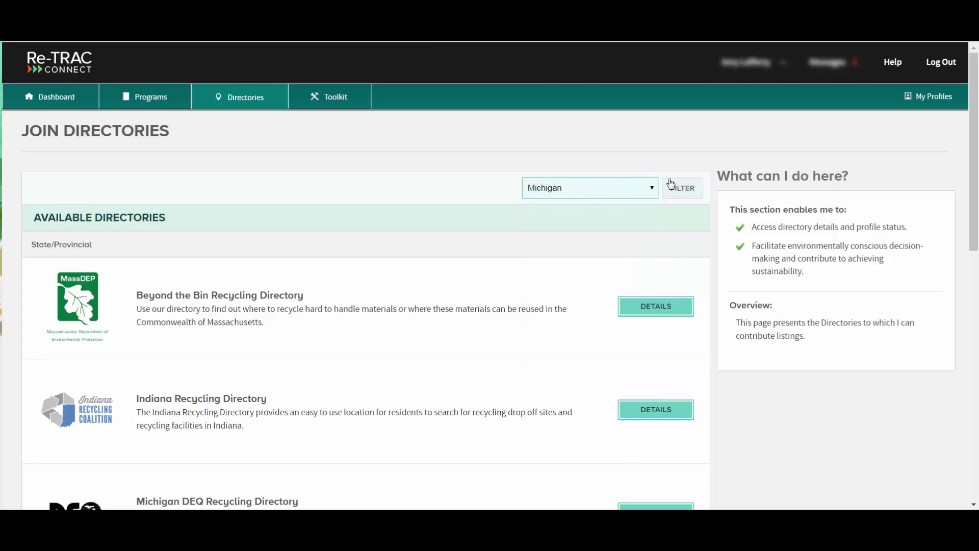
pyautogui.click(675, 188)
pyautogui.click(641, 410)
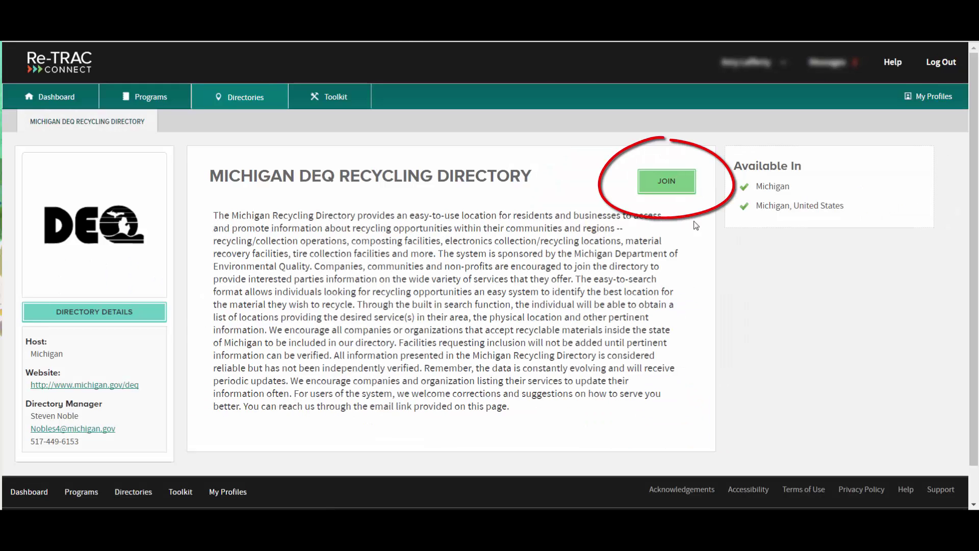
# Join the Michigan DEQ directory by creating a new organization
pyautogui.click(674, 183)
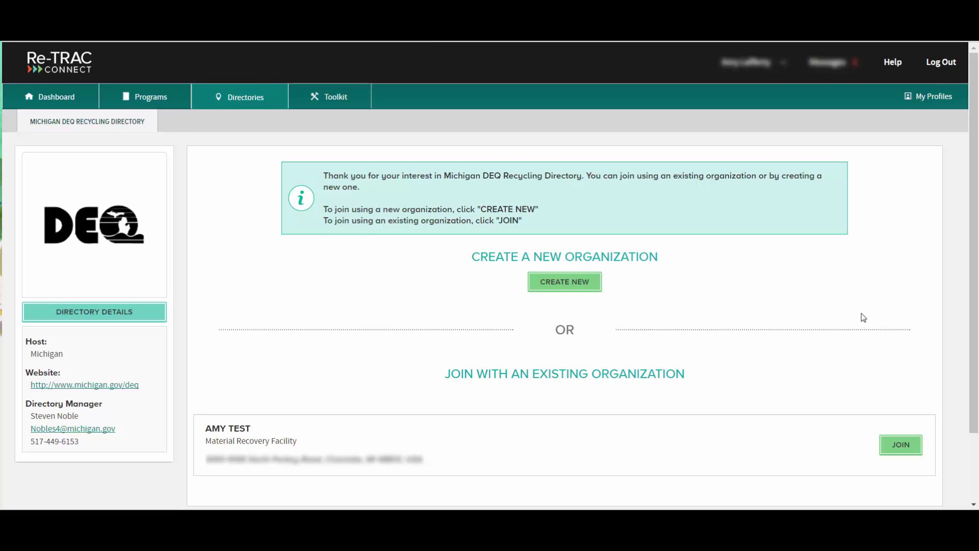
pyautogui.click(586, 287)
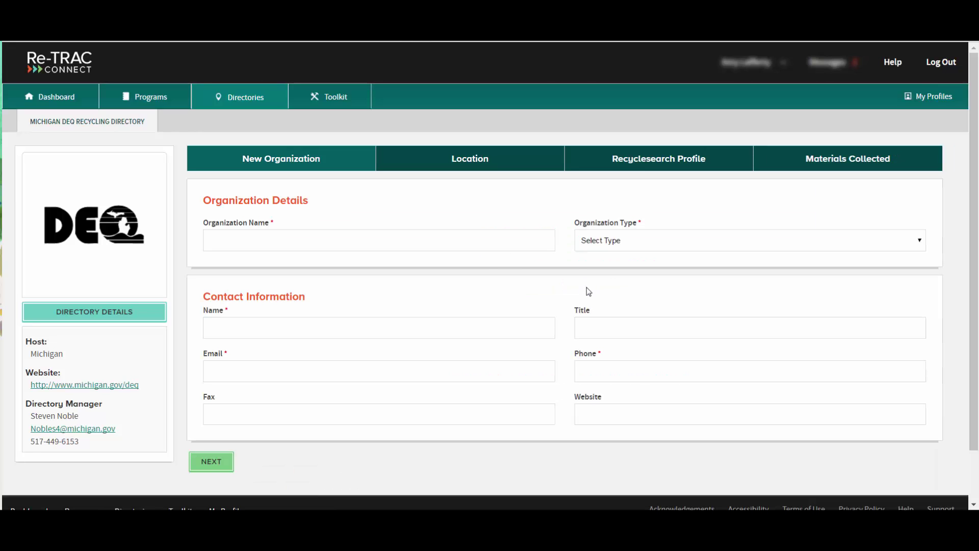
# Name the organization Test and set its type to Drop Off Location
pyautogui.click(463, 240)
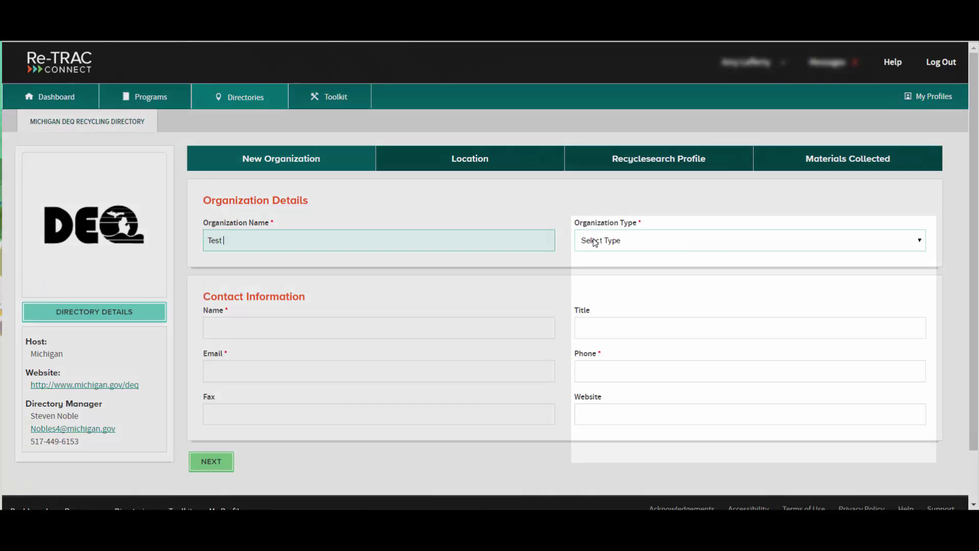
pyautogui.click(597, 240)
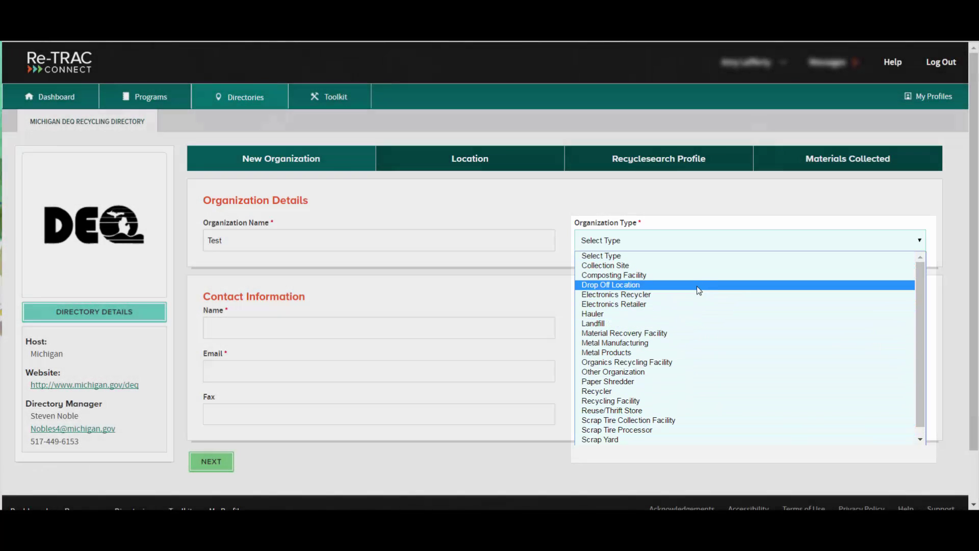
pyautogui.click(699, 285)
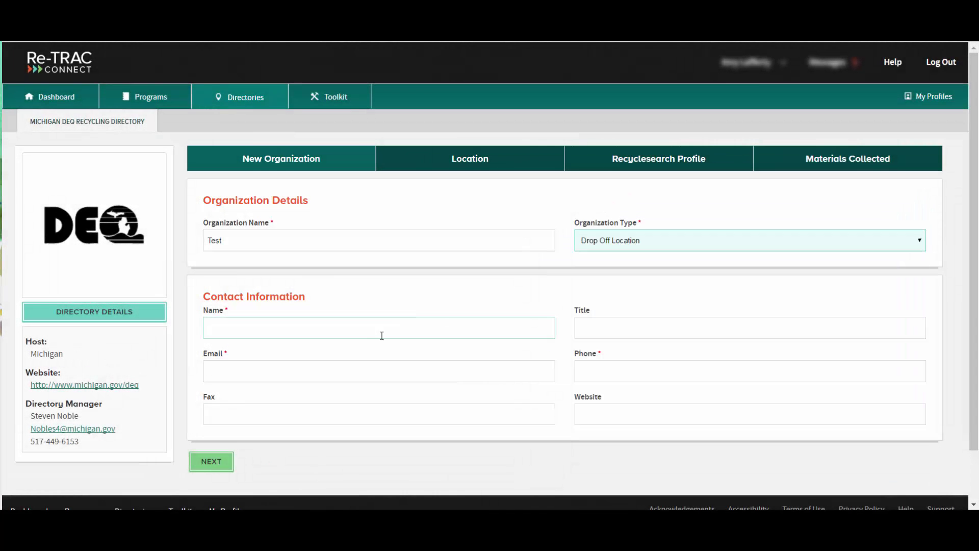
# Enter the contact's name, title Recycling Manager, email and phone, then continue to Location
pyautogui.click(378, 327)
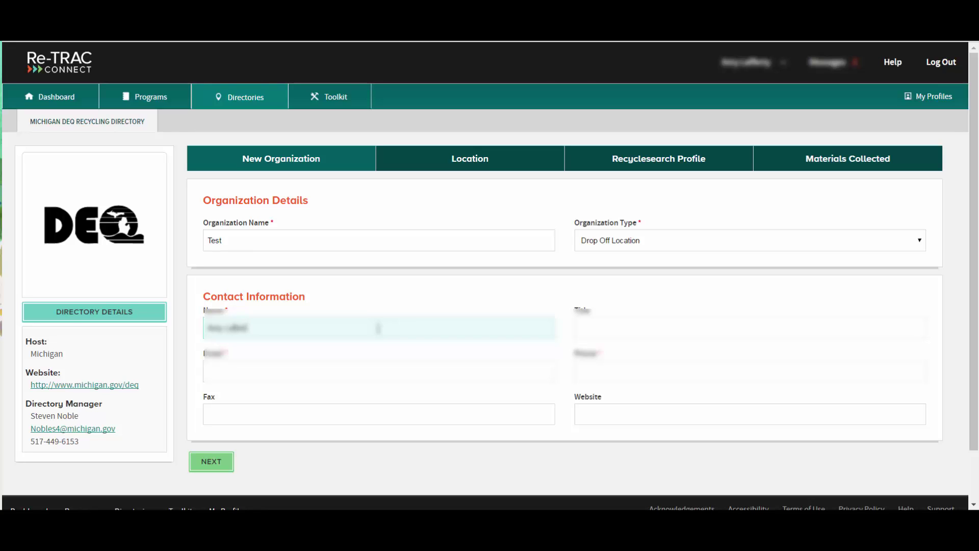
pyautogui.press('Tab')
pyautogui.write('Recycling Manager')
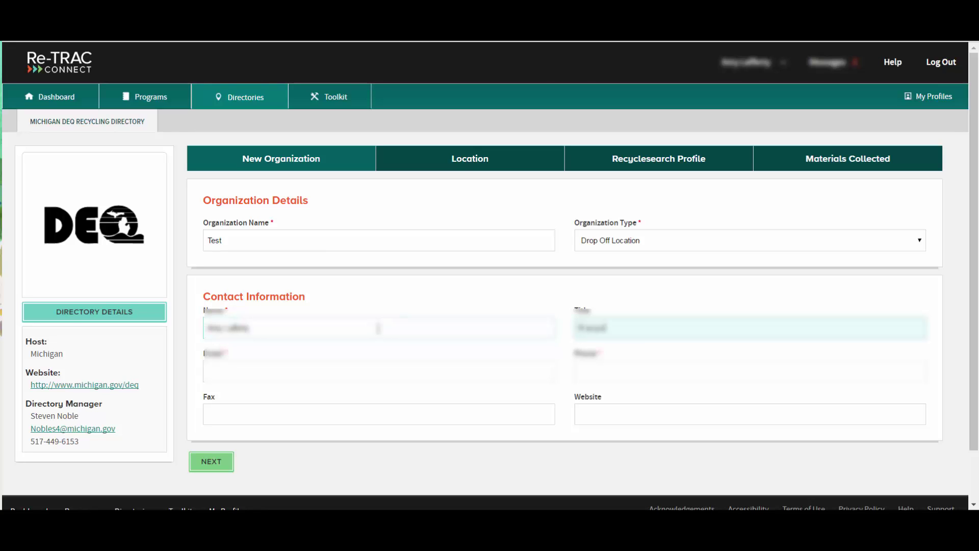
pyautogui.press('Tab')
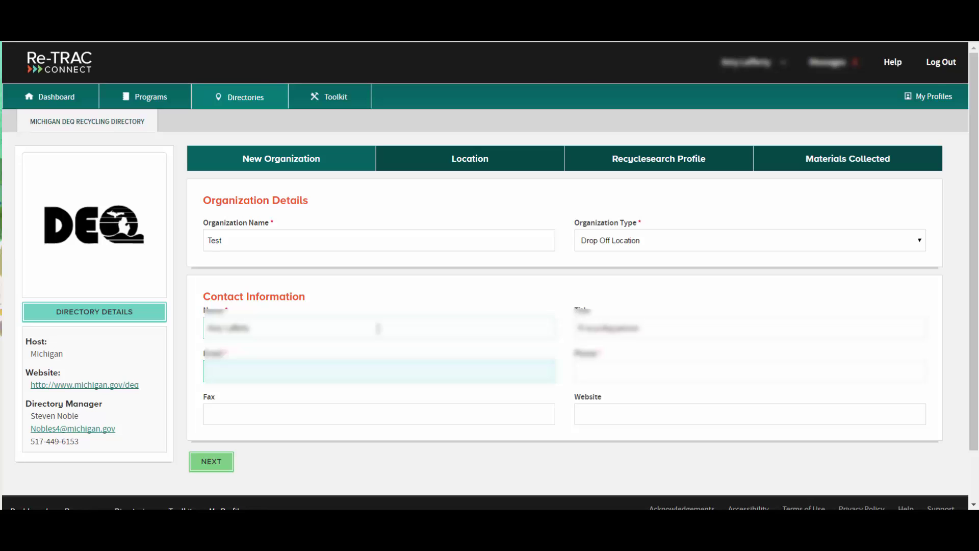
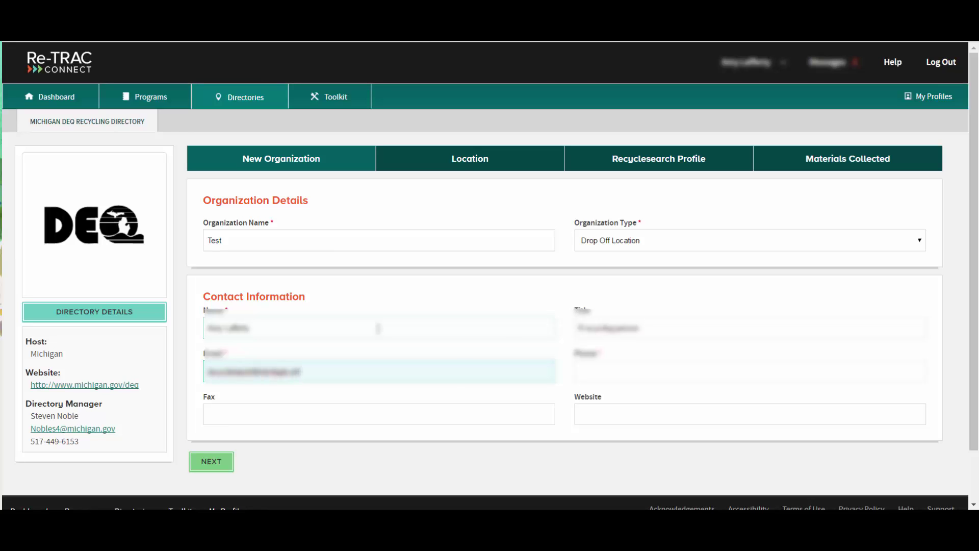
pyautogui.press('Tab')
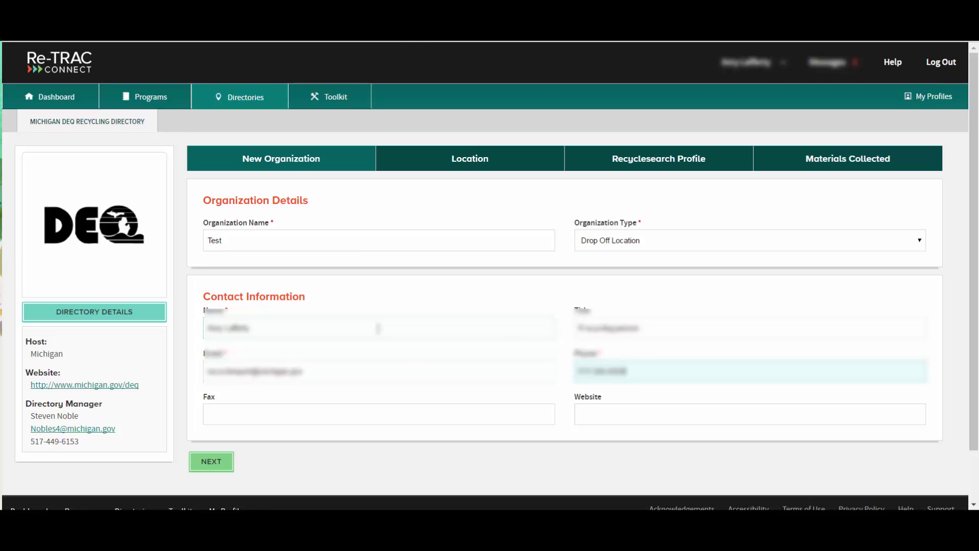
pyautogui.press('Tab')
pyautogui.scroll(-1, 386, 341)
pyautogui.scroll(-1, 385, 341)
pyautogui.click(585, 268)
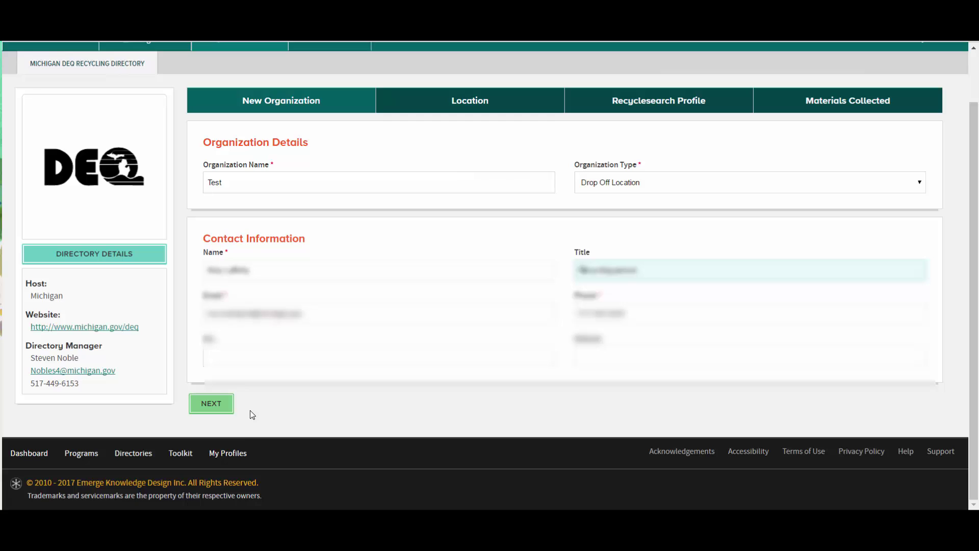
pyautogui.click(212, 404)
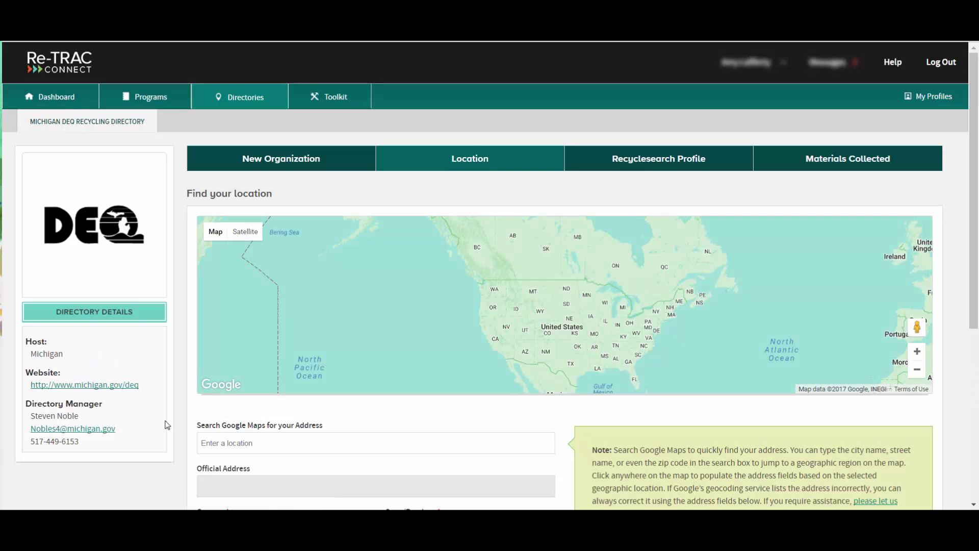
# Search for the organization's Lansing address and pick the suggested match
pyautogui.scroll(-1, 169, 432)
pyautogui.scroll(-2, 173, 431)
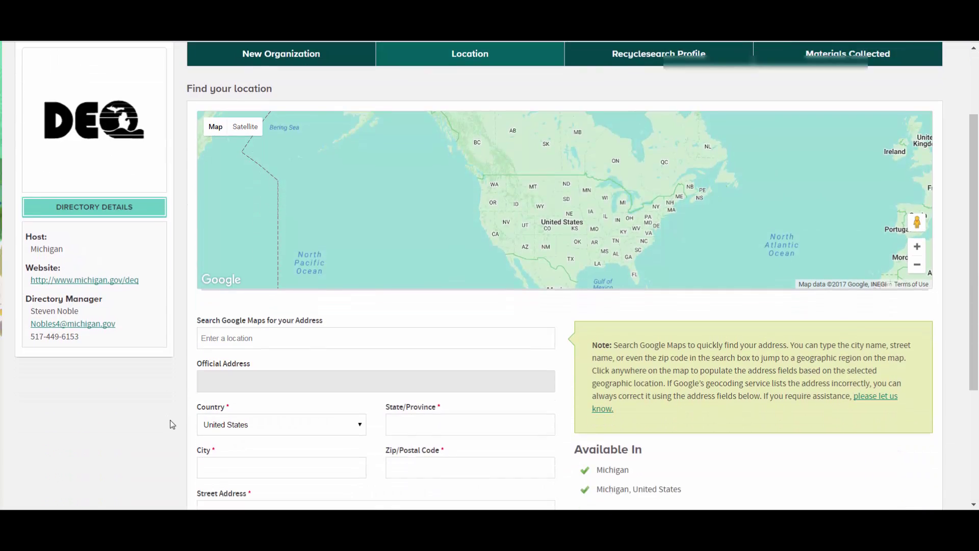
pyautogui.click(256, 247)
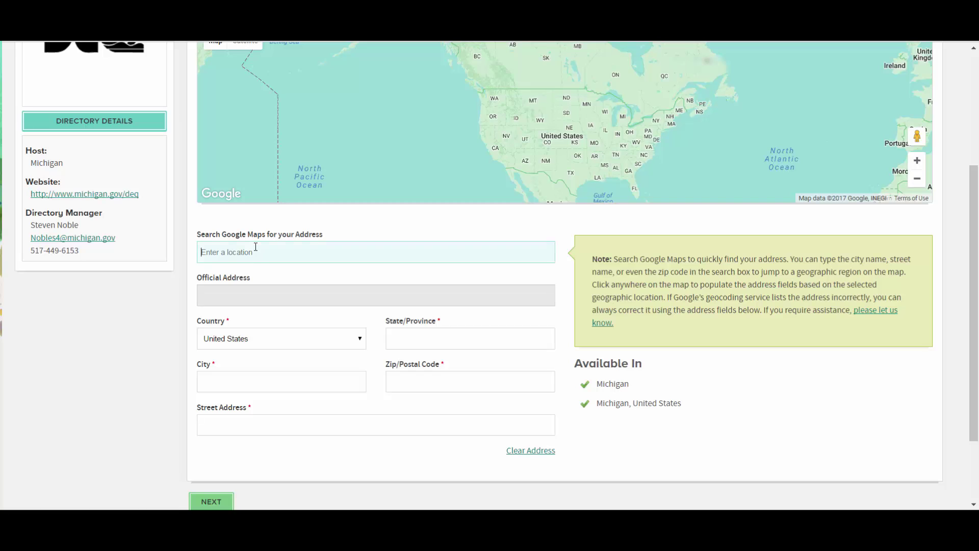
pyautogui.write('123')
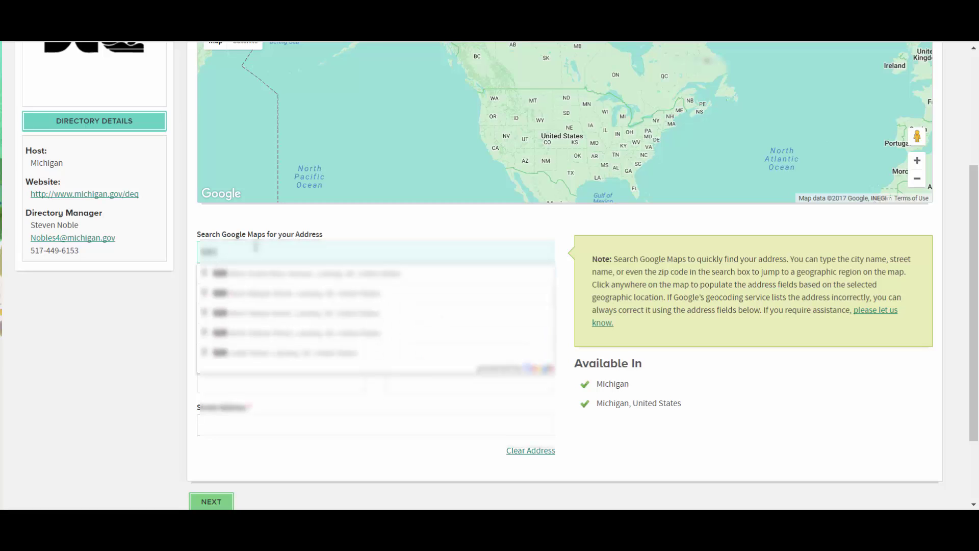
pyautogui.write(' west allegan street')
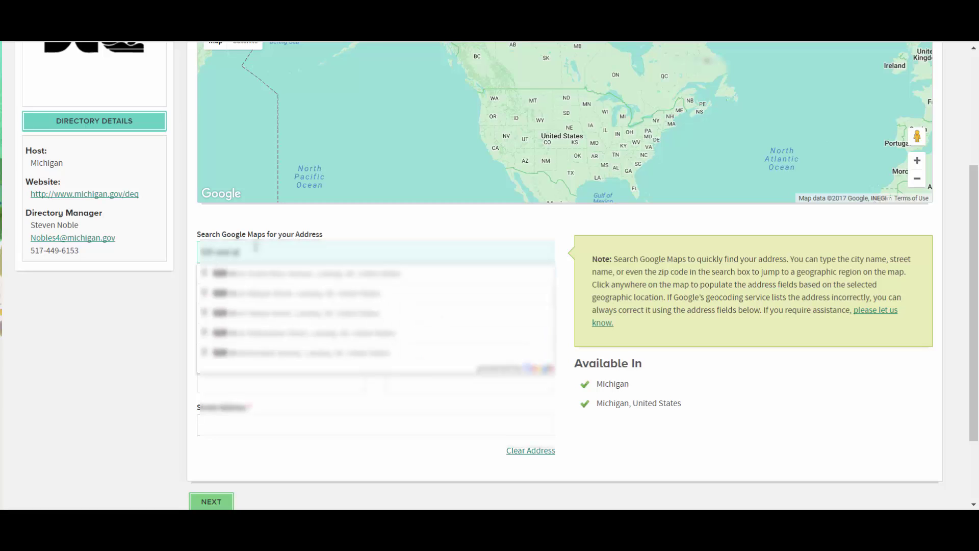
pyautogui.write(' lansing, mi')
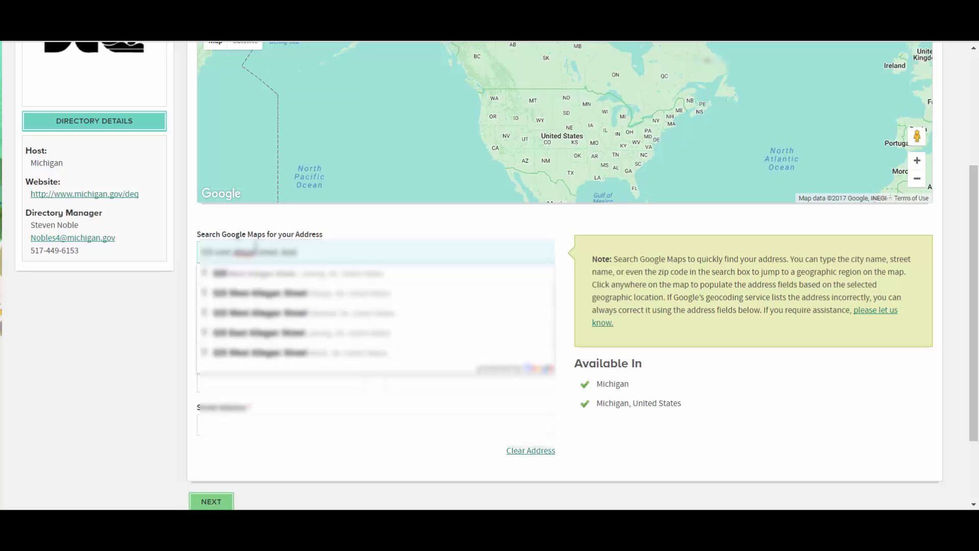
pyautogui.click(257, 274)
# Replace the search and street address with 'To Be Determined', keep United States, and continue
pyautogui.scroll(-2, 207, 445)
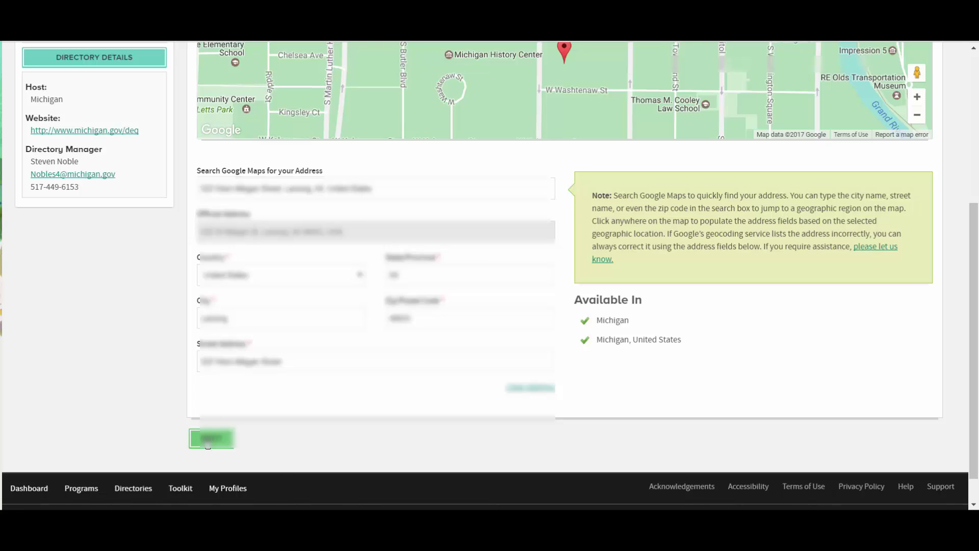
pyautogui.moveTo(391, 186); pyautogui.dragTo(174, 226)
pyautogui.write('To Be Determined')
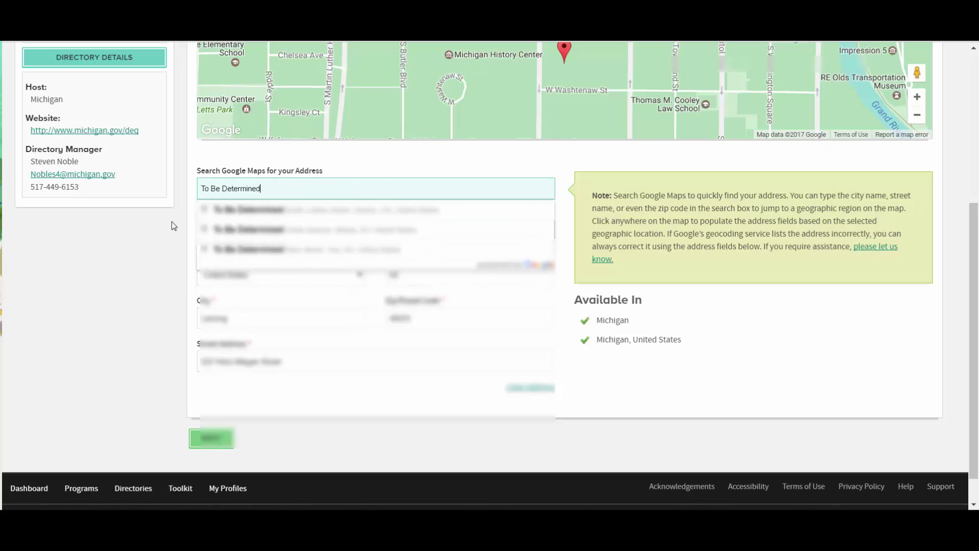
pyautogui.click(173, 226)
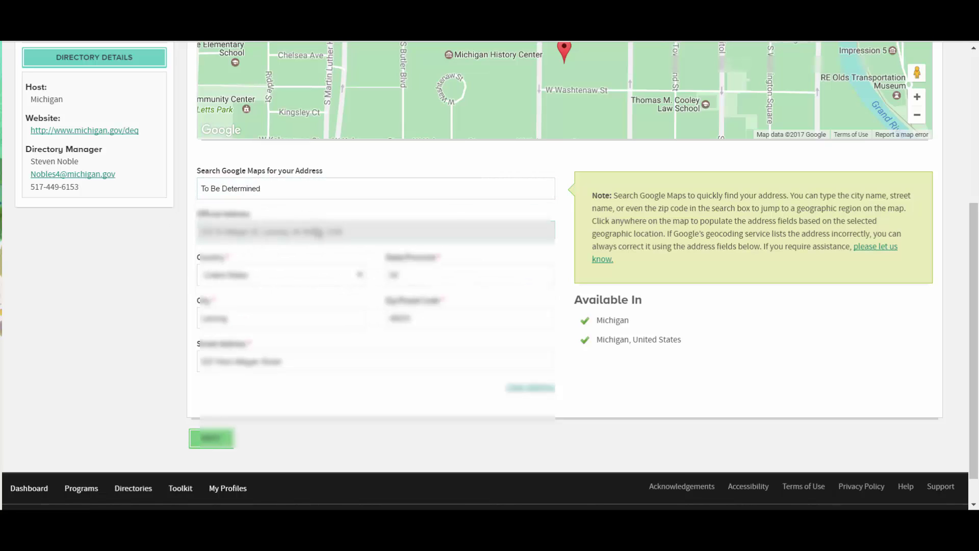
pyautogui.click(286, 275)
pyautogui.click(359, 270)
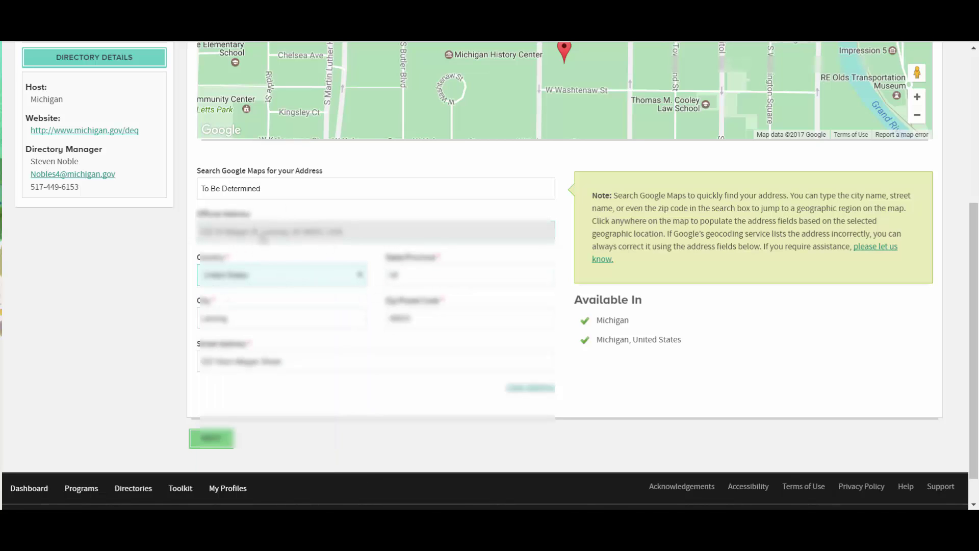
pyautogui.moveTo(290, 363); pyautogui.dragTo(179, 358)
pyautogui.write('To Be Determined')
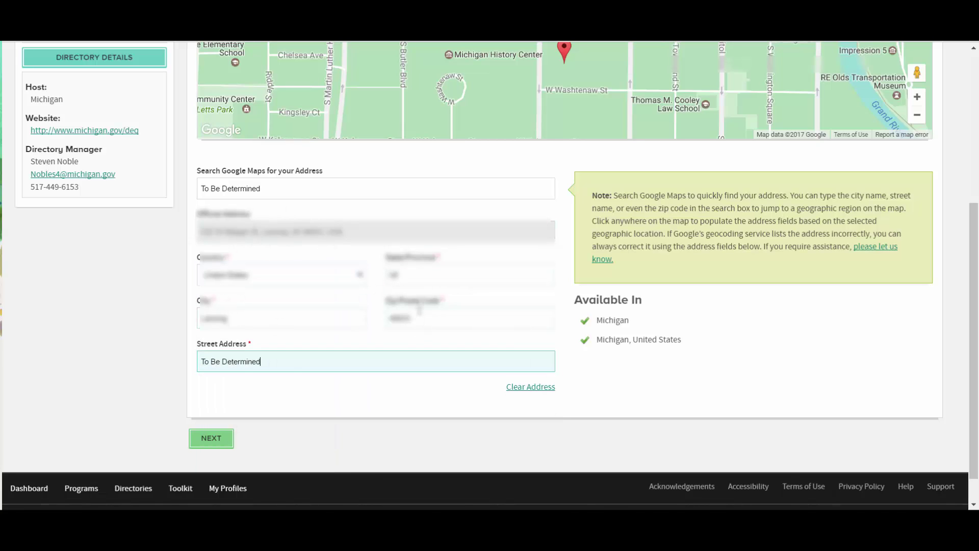
pyautogui.click(151, 376)
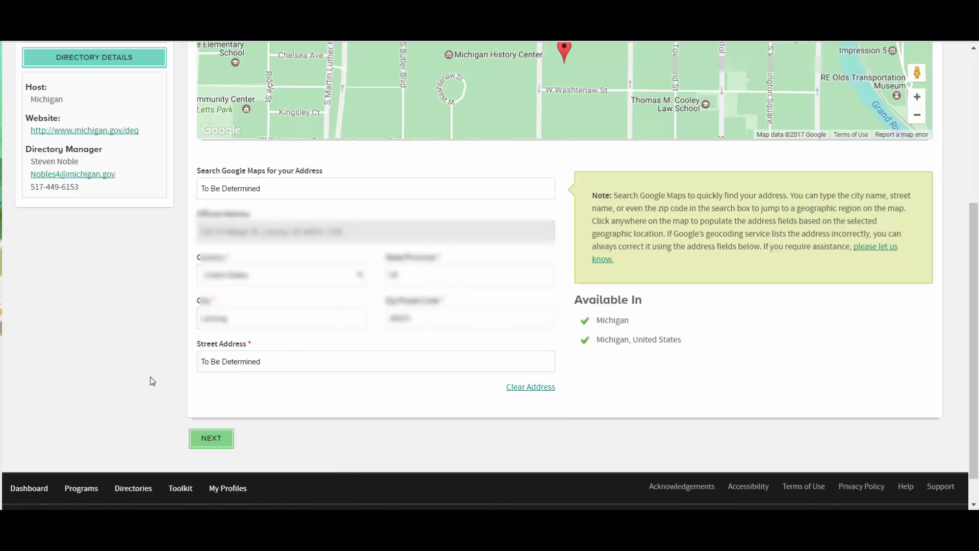
pyautogui.click(221, 440)
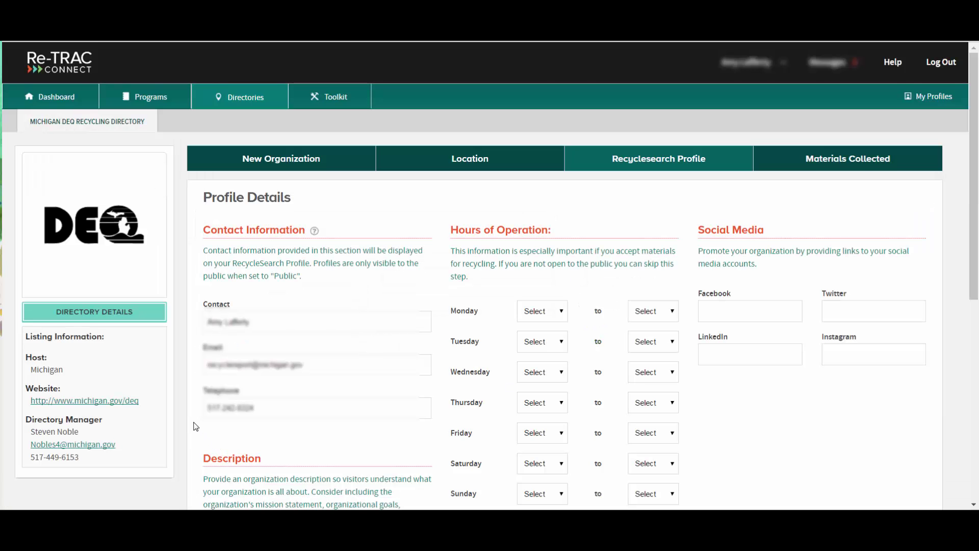
pyautogui.scroll(-1, 195, 426)
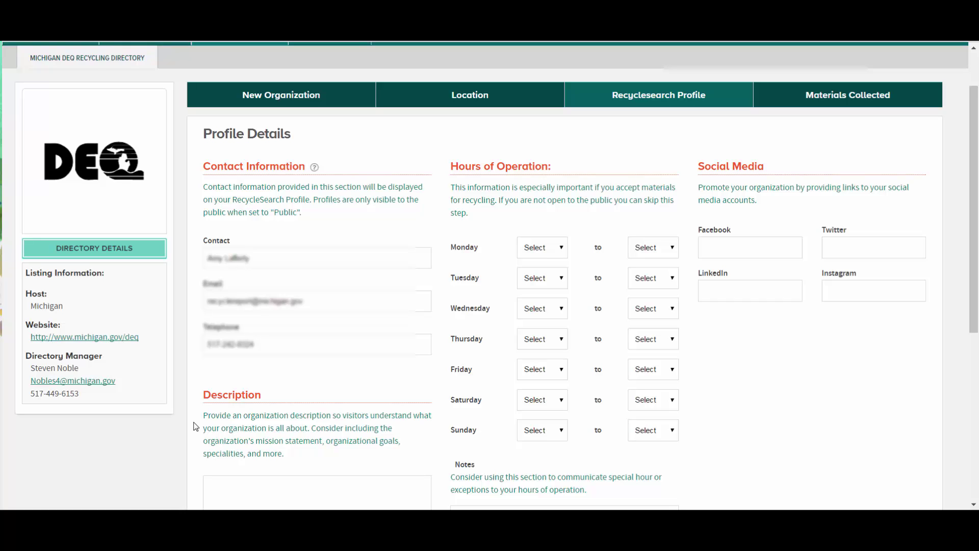
pyautogui.click(671, 248)
pyautogui.click(674, 254)
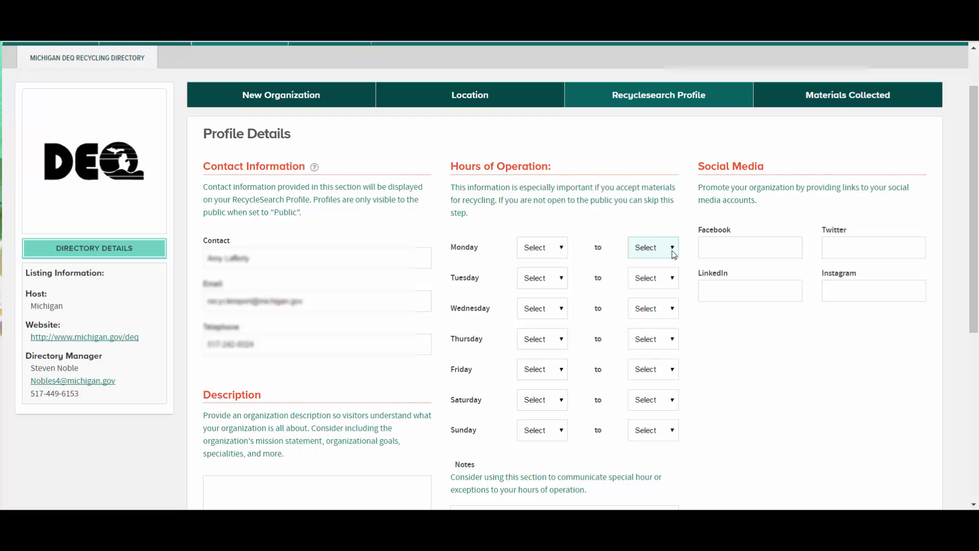
pyautogui.scroll(-4, 720, 376)
# Enter the Description 'This is generally a few sentences explaining your facility, mission statement, what you do, etc.'
pyautogui.click(325, 268)
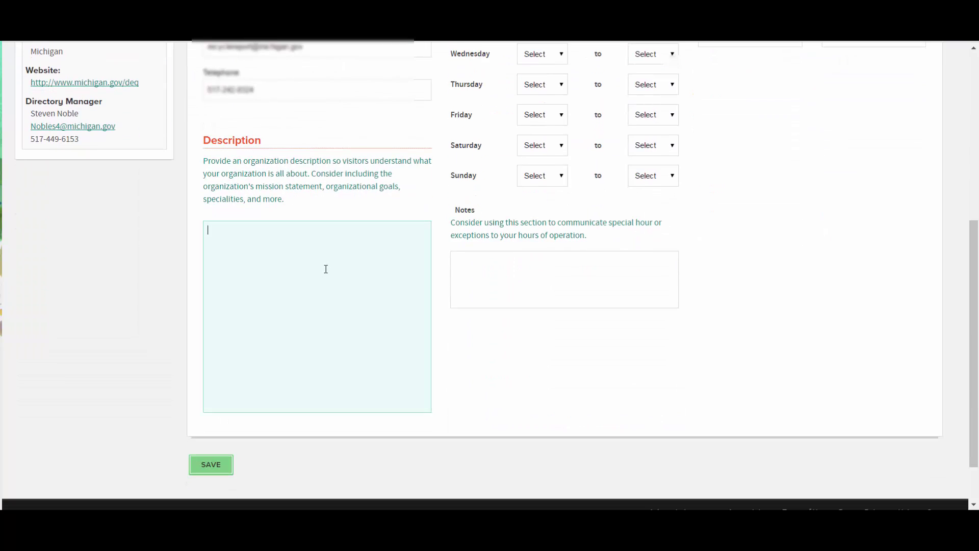
pyautogui.click(508, 265)
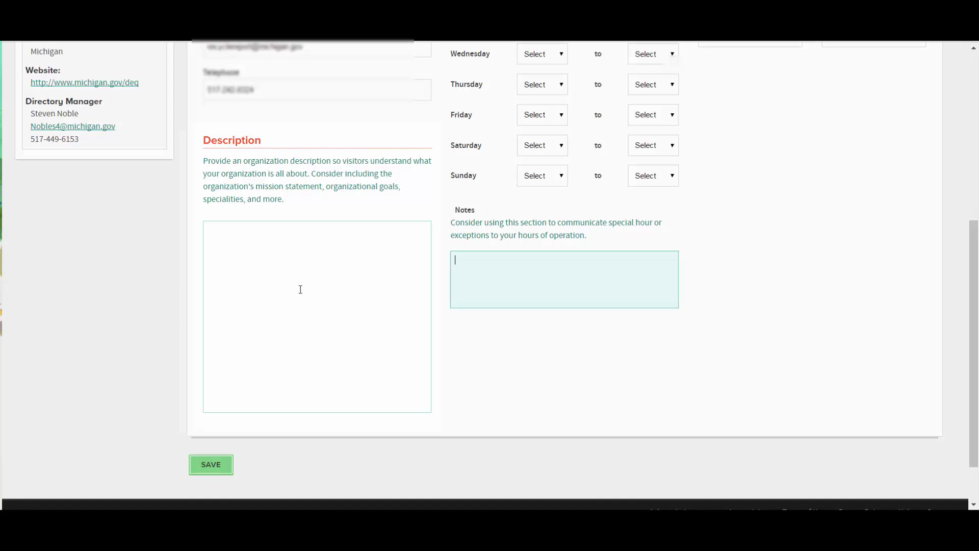
pyautogui.click(276, 261)
pyautogui.write('This is generally a few sentences exp')
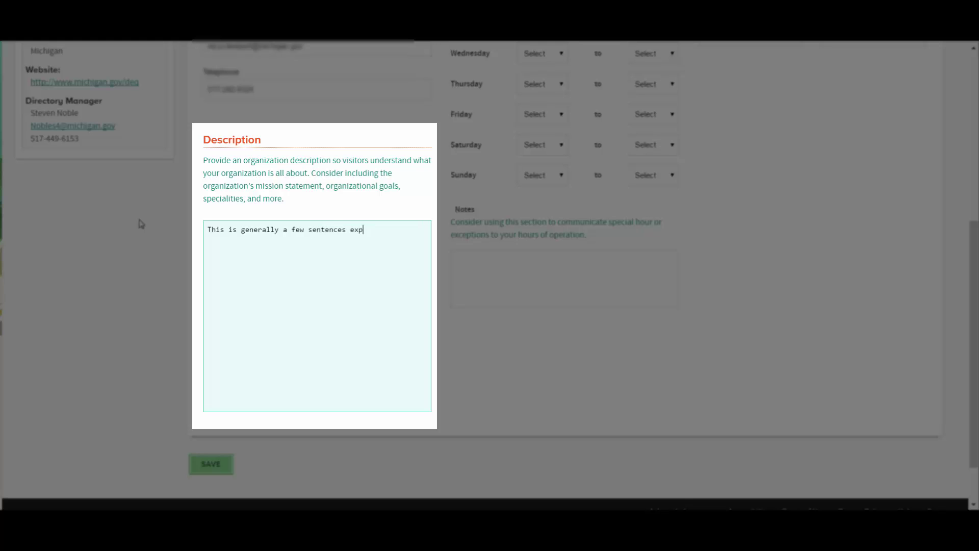
pyautogui.write('laining your facility, mission statement, what you do, etc.')
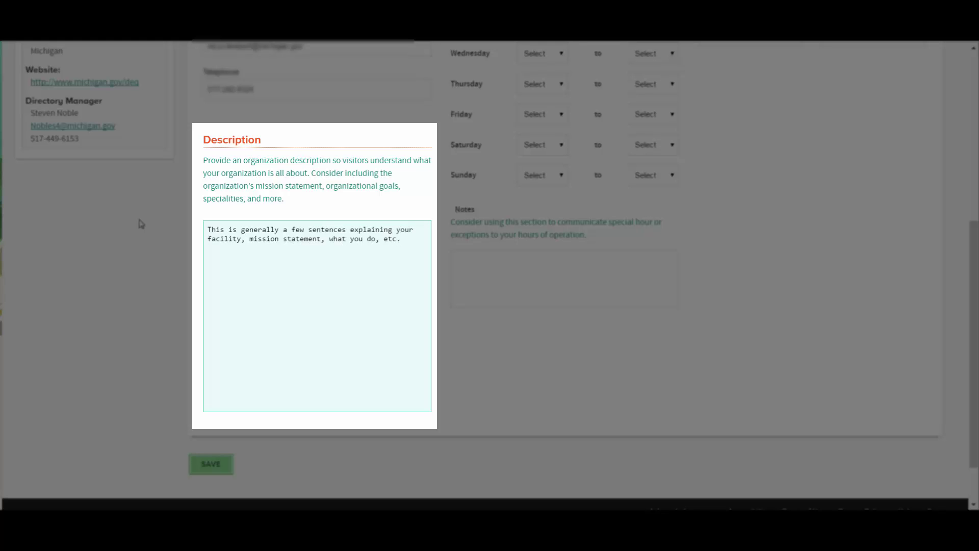
pyautogui.click(518, 258)
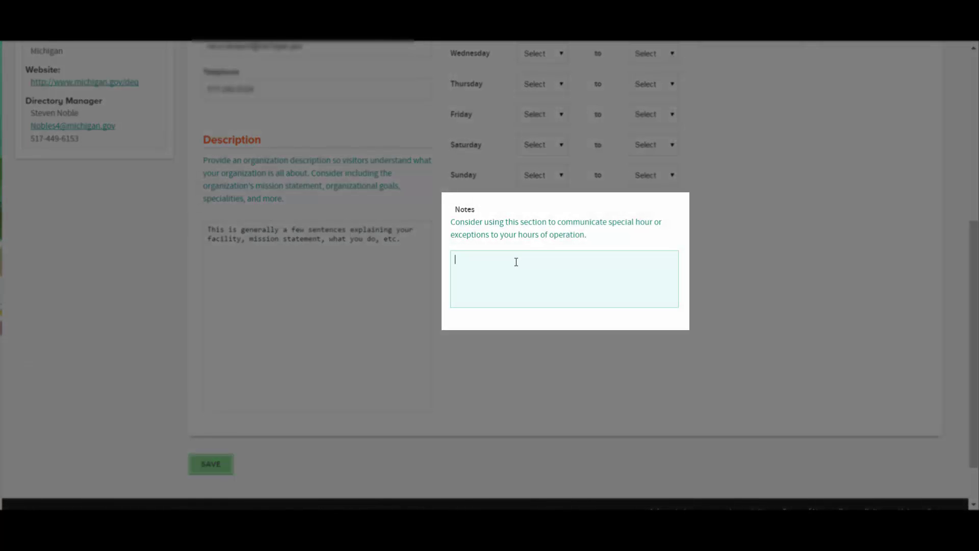
# Write three Notes paragraphs on special hours, acceptance limits, charges, events and keeping the listing updated
pyautogui.write('Specifically designed to provide a space')
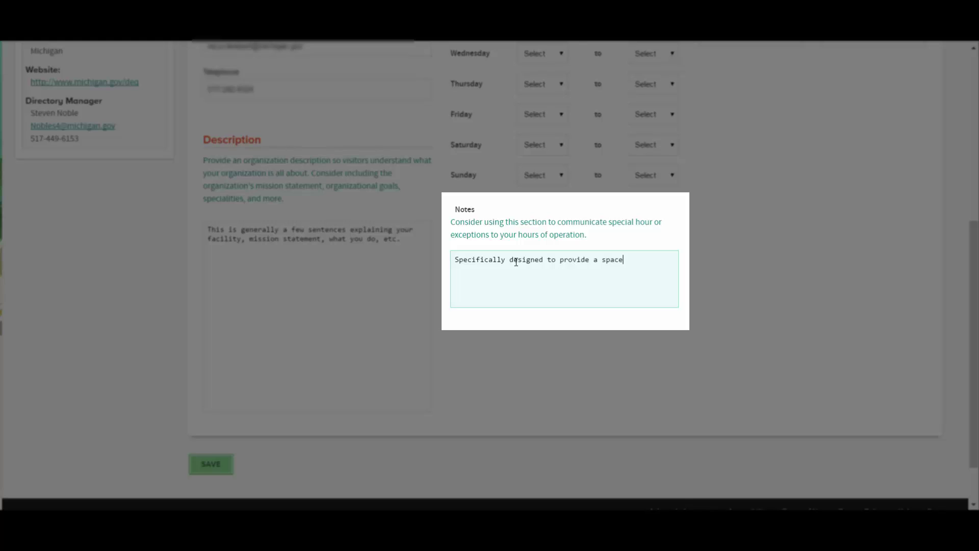
pyautogui.write(' to list pertinent information such as special hours, limitations on who you ')
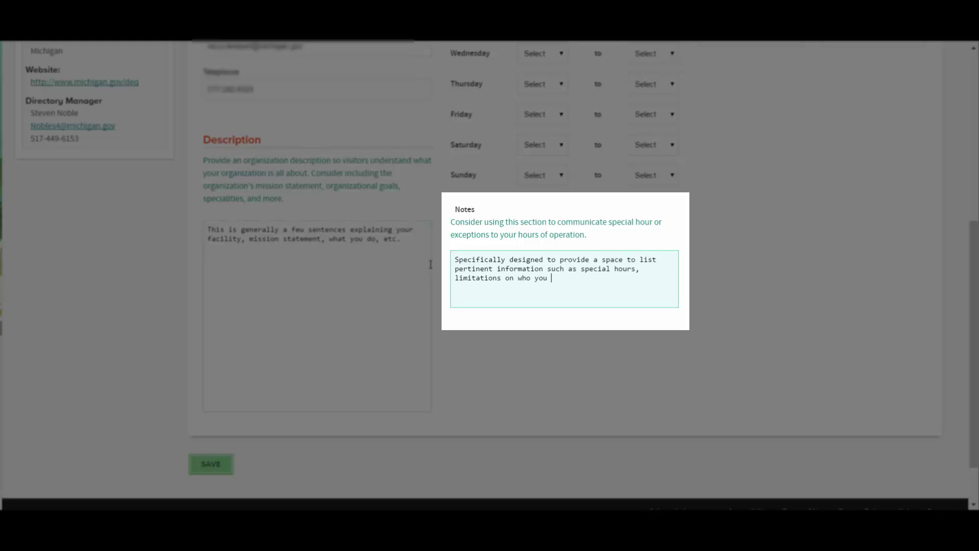
pyautogui.write('accept materials from, charges for certain materials, or o')
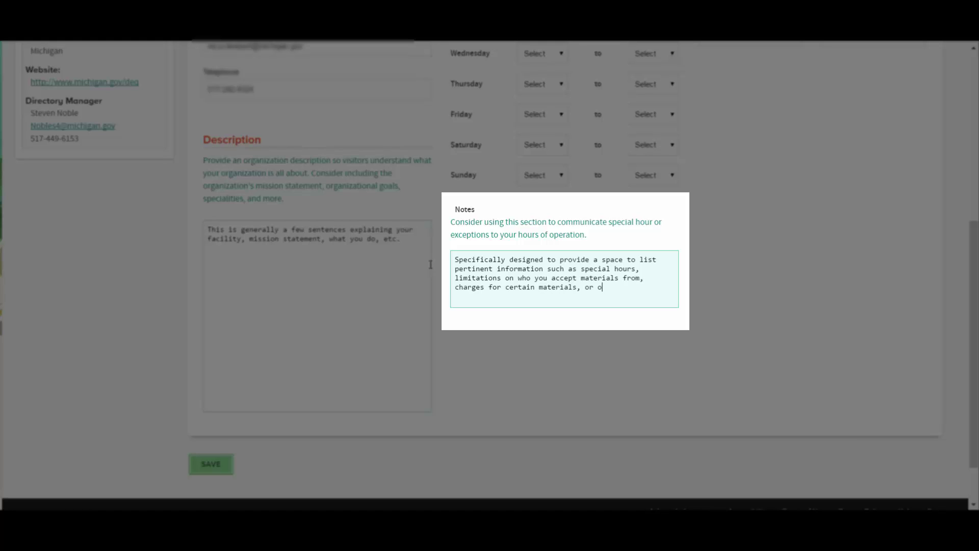
pyautogui.write('ther important information to the resident looking to recycle.')
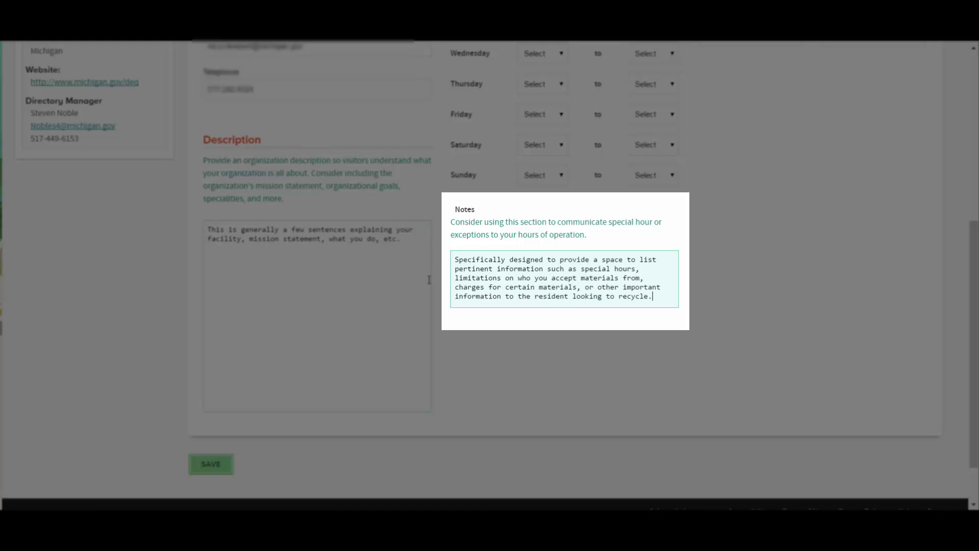
pyautogui.press('Return')
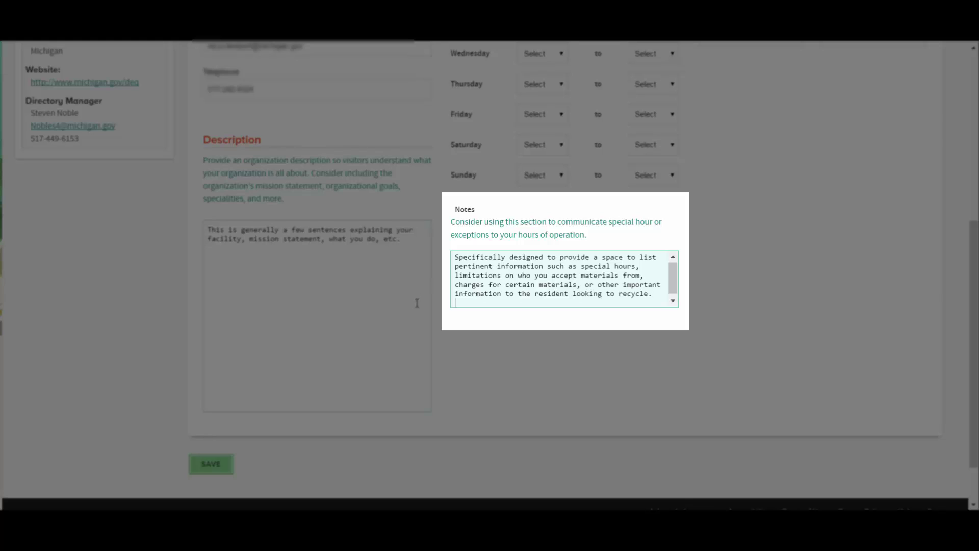
pyautogui.write('This is also where you ')
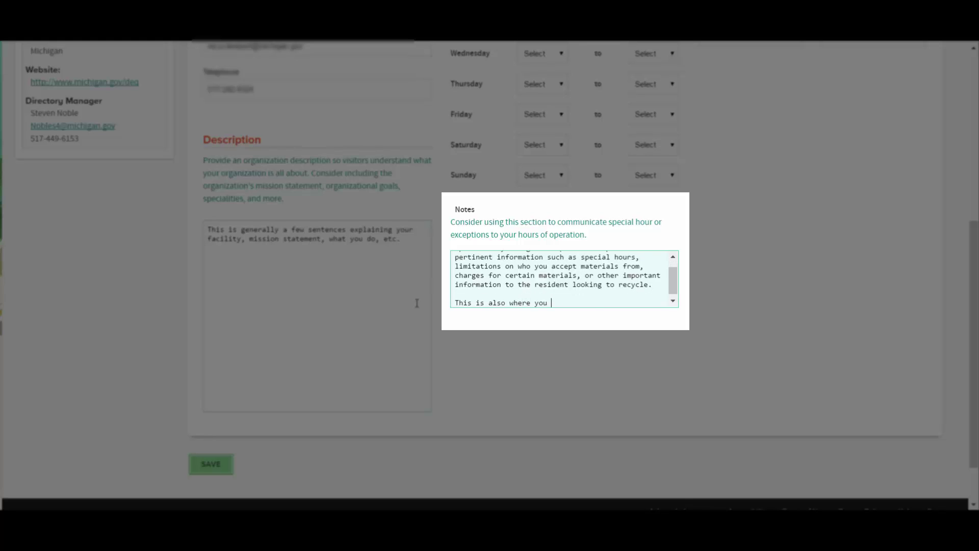
pyautogui.write('could specify if the address listed does not phy')
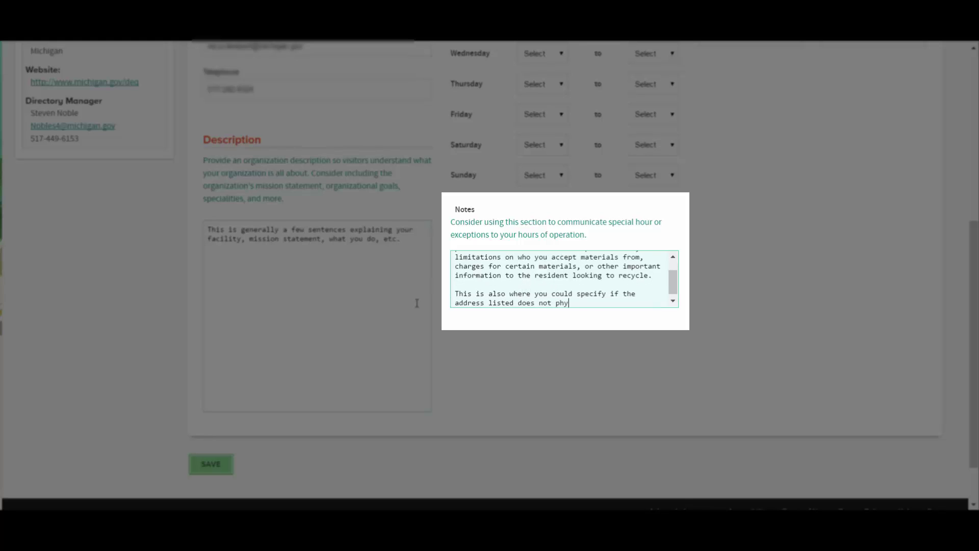
pyautogui.write('sically accept materials, but will organize colle')
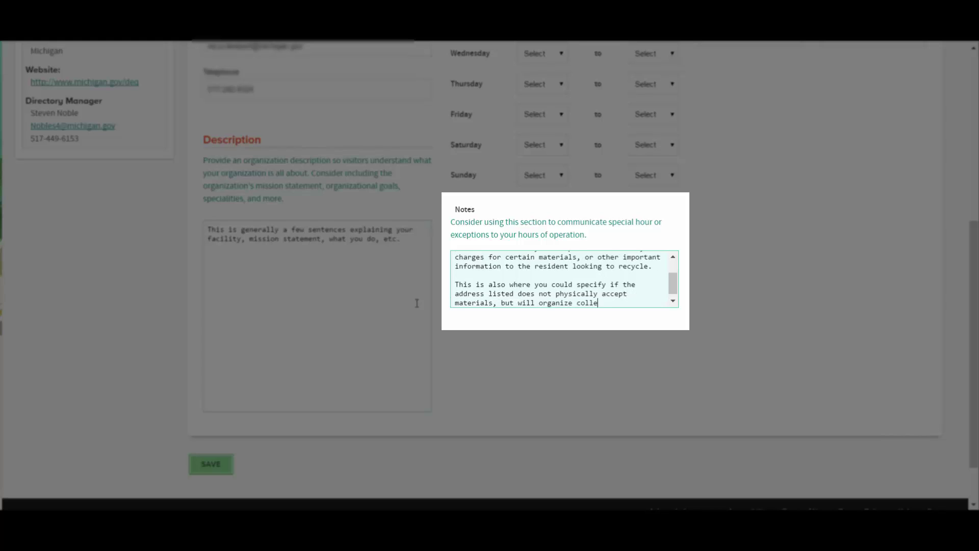
pyautogui.write('ction events, for example.')
pyautogui.press('Return')
pyautogui.press('Return')
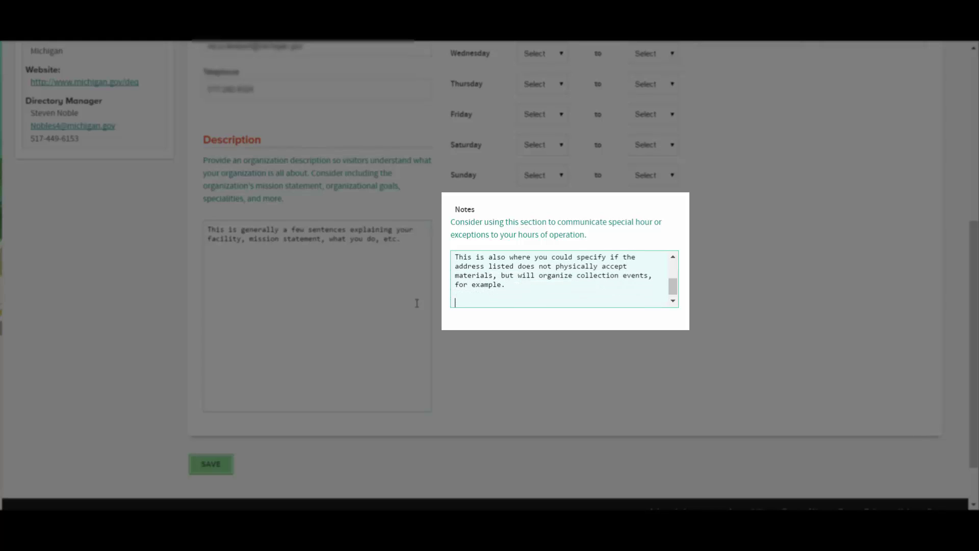
pyautogui.write('Be sure to update the listing once you have more information on your event with the correct address, time')
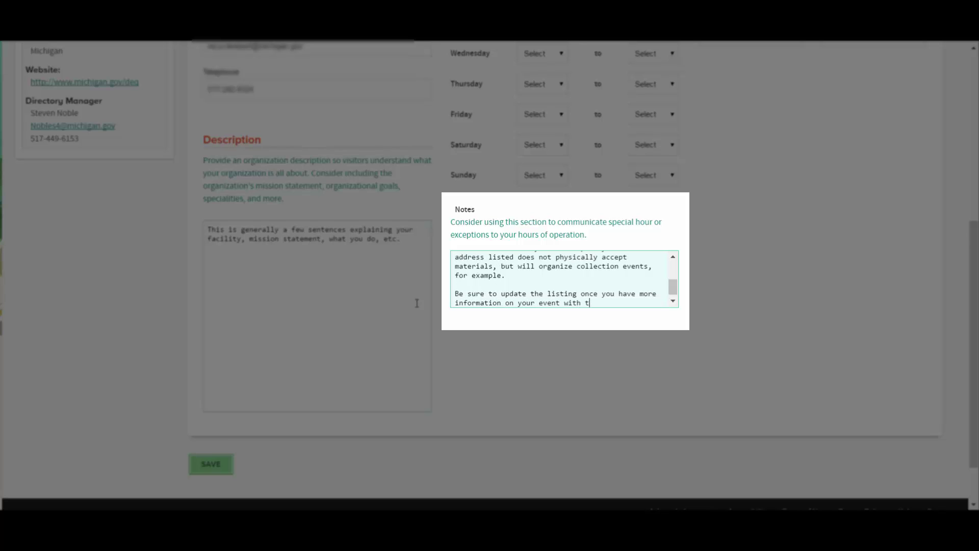
pyautogui.write('s, etc.')
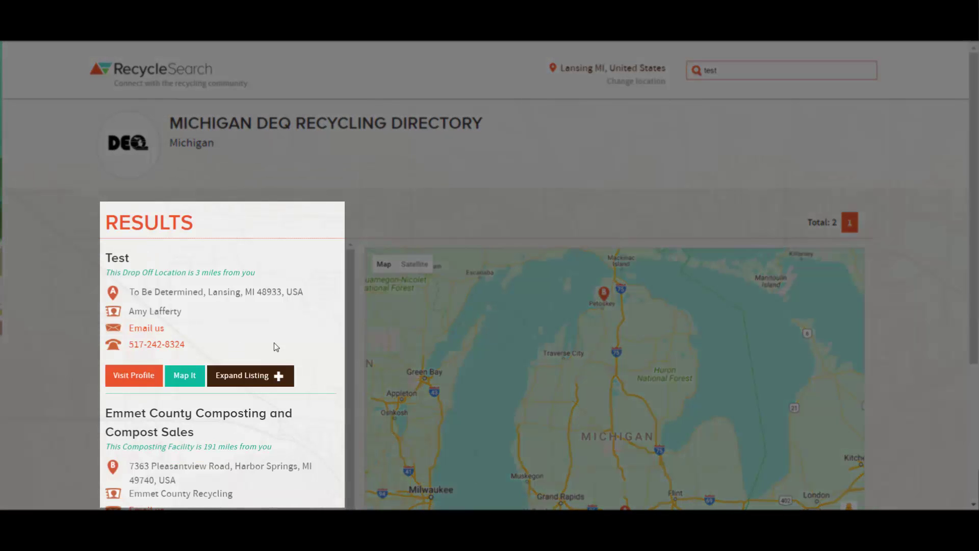
# Expand the Test listing to read its hours of operation, then save the profile notes and description
pyautogui.click(249, 380)
pyautogui.scroll(-2, 250, 381)
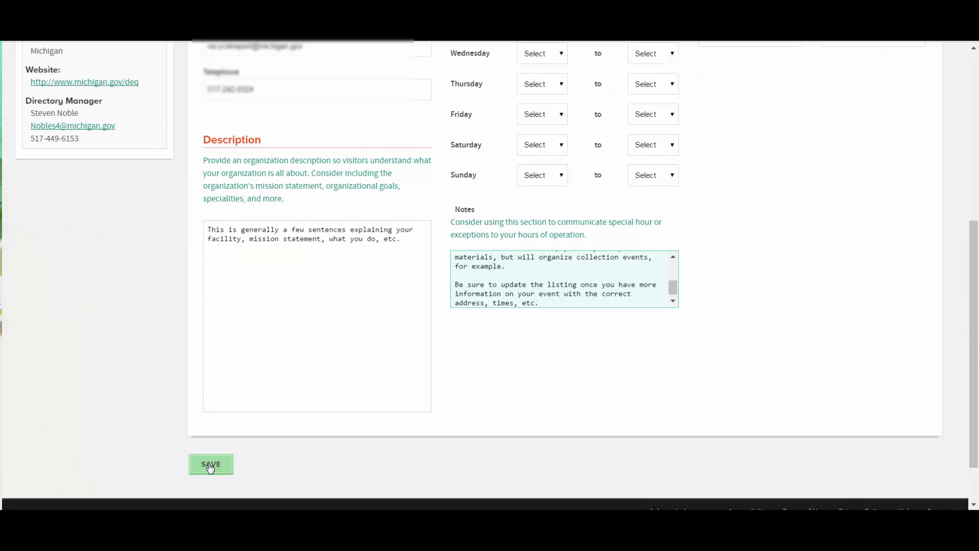
pyautogui.click(210, 467)
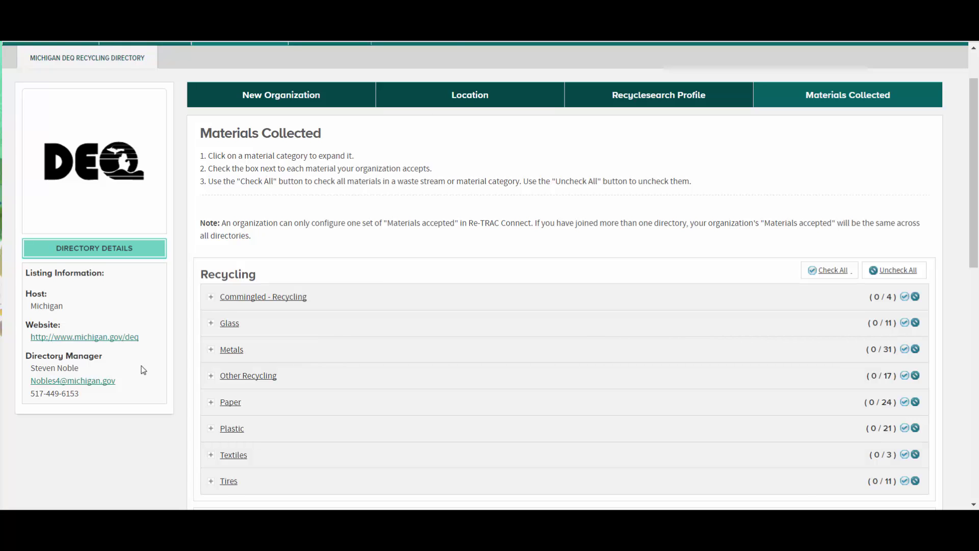
pyautogui.scroll(-1, 201, 321)
pyautogui.scroll(-4, 203, 240)
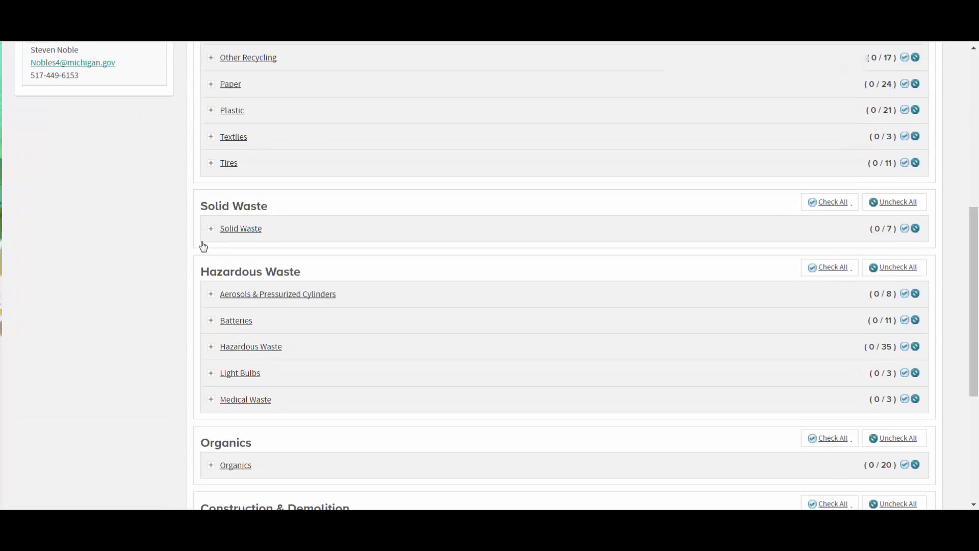
pyautogui.scroll(-3, 212, 277)
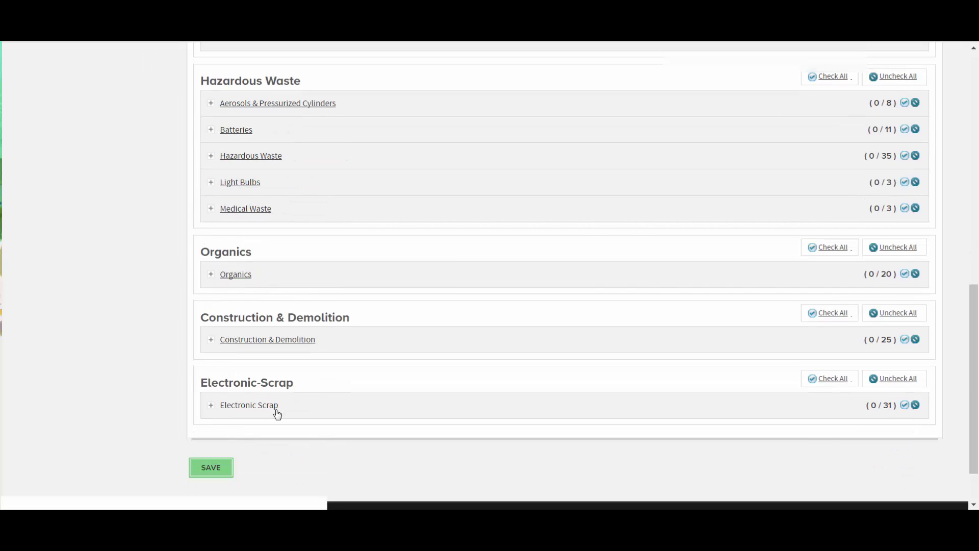
pyautogui.scroll(4, 278, 378)
pyautogui.scroll(3, 277, 372)
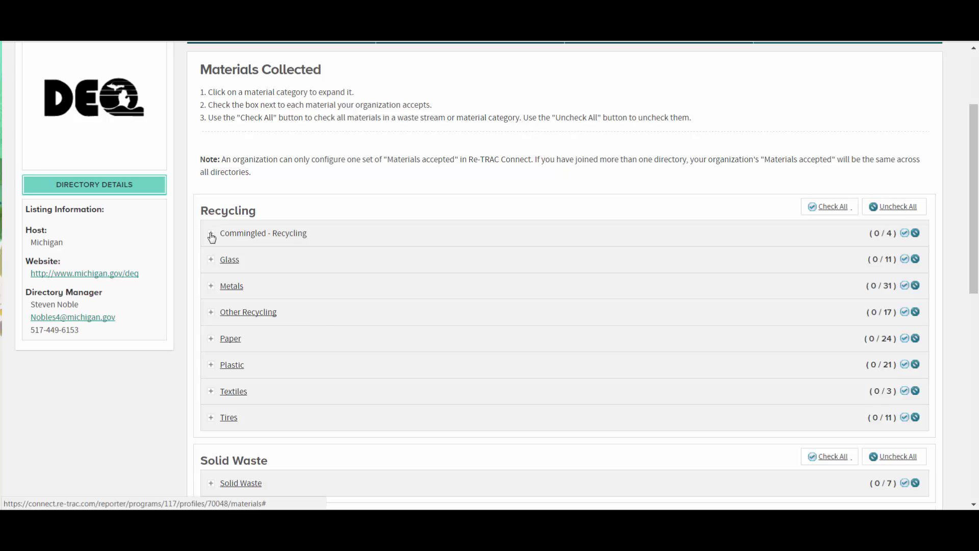
pyautogui.click(212, 236)
pyautogui.click(213, 240)
pyautogui.scroll(-2, 212, 238)
pyautogui.click(212, 238)
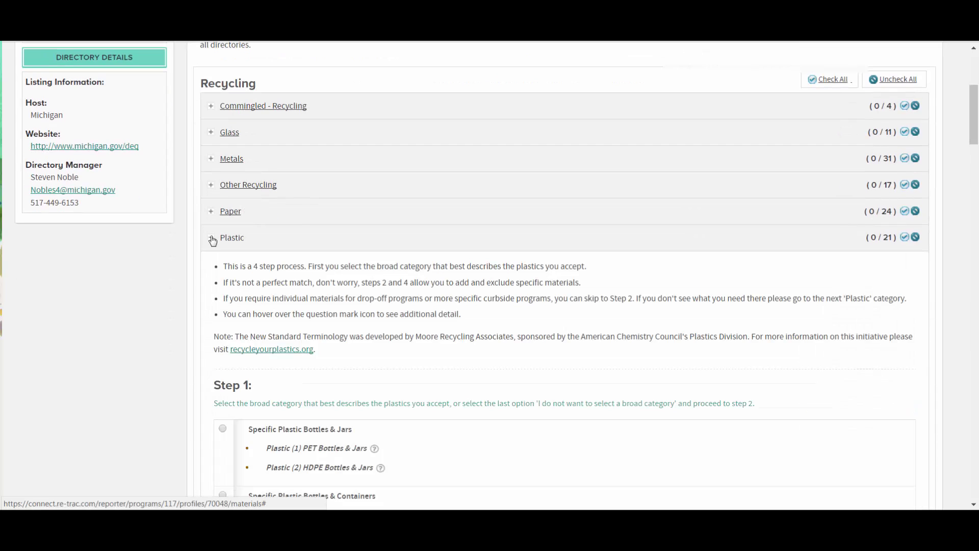
pyautogui.click(212, 238)
pyautogui.scroll(-3, 212, 247)
pyautogui.click(212, 321)
pyautogui.scroll(-2, 212, 197)
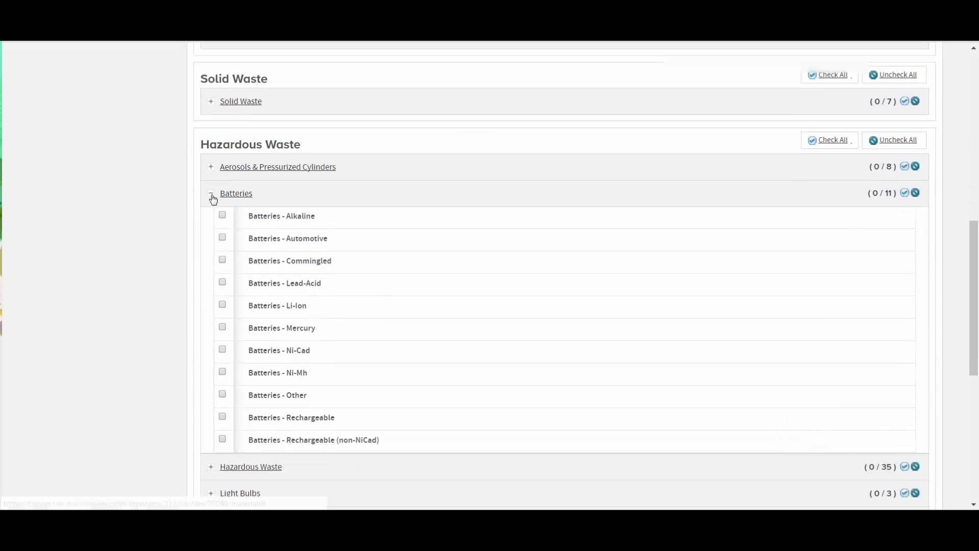
pyautogui.click(212, 195)
pyautogui.scroll(-2, 212, 204)
pyautogui.click(212, 215)
pyautogui.scroll(-1, 210, 214)
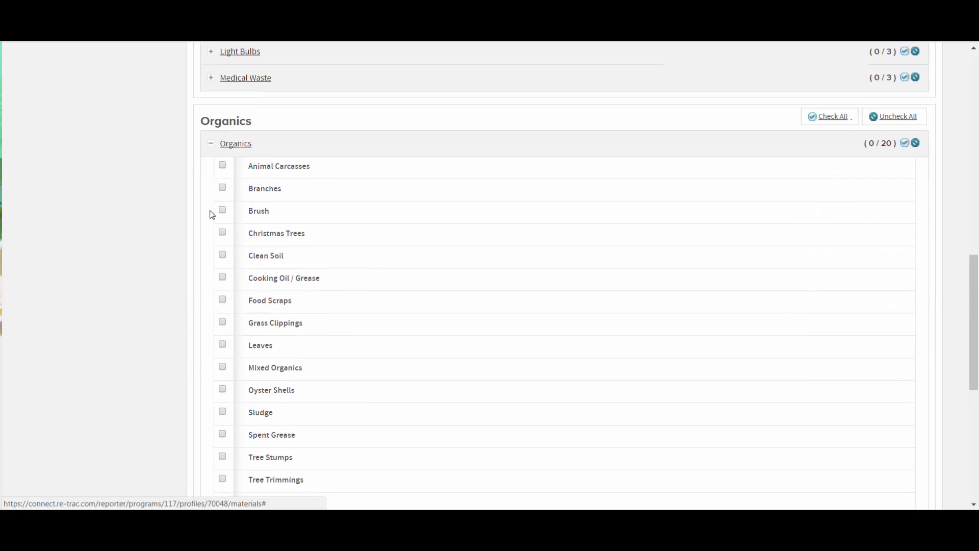
pyautogui.scroll(1, 210, 217)
pyautogui.click(210, 213)
pyautogui.click(212, 341)
pyautogui.scroll(-10, 213, 343)
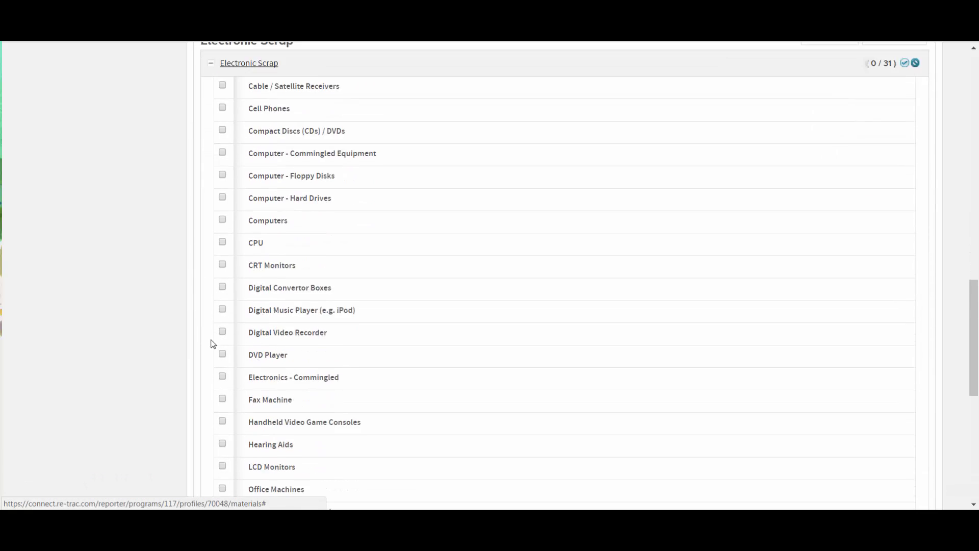
pyautogui.scroll(4, 213, 343)
pyautogui.scroll(4, 215, 331)
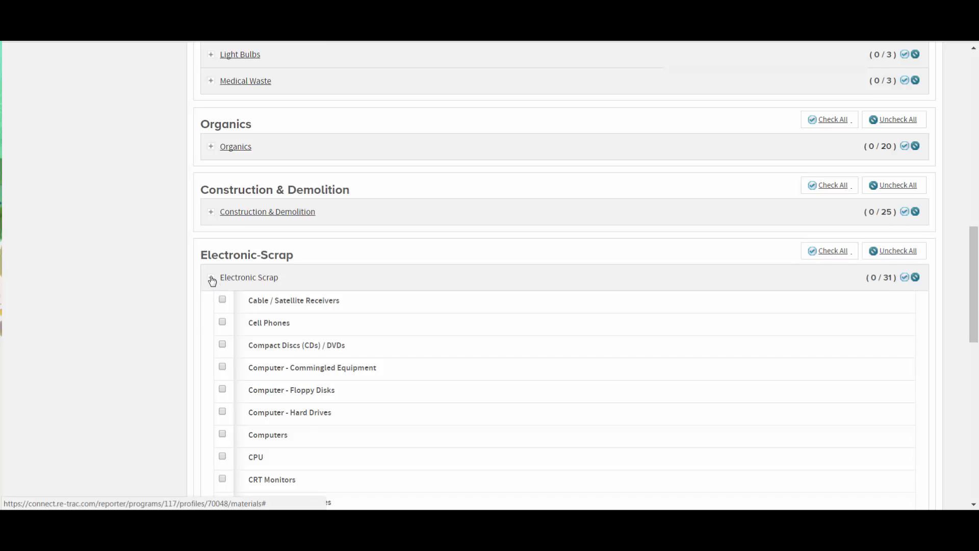
pyautogui.click(212, 278)
pyautogui.scroll(2, 155, 334)
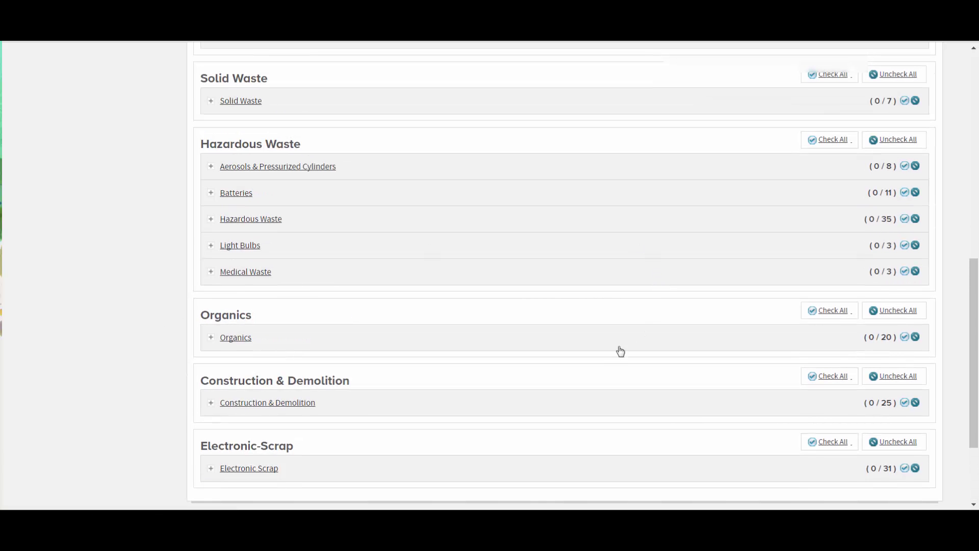
pyautogui.scroll(9, 608, 367)
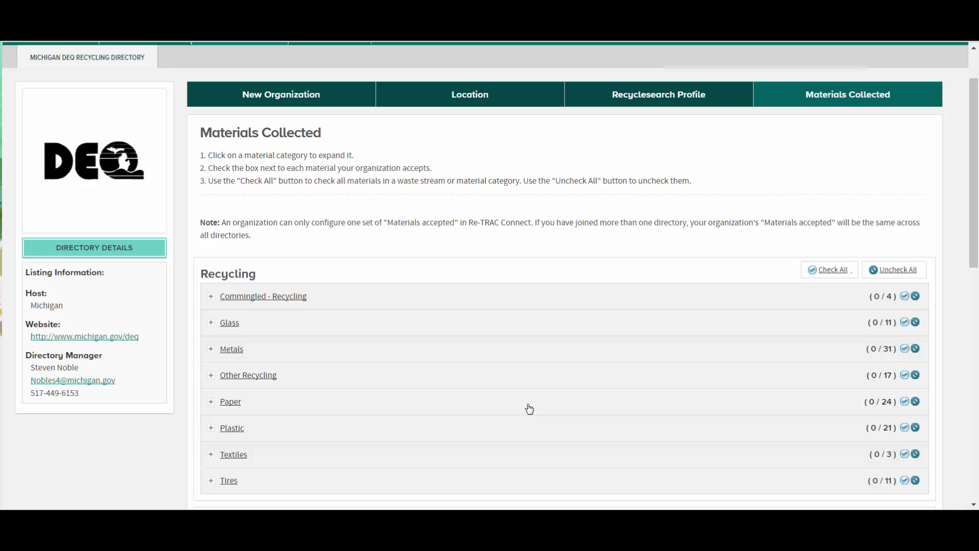
# Save the Materials Collected page with the current accepted-material selections unchanged
pyautogui.scroll(-10, 528, 405)
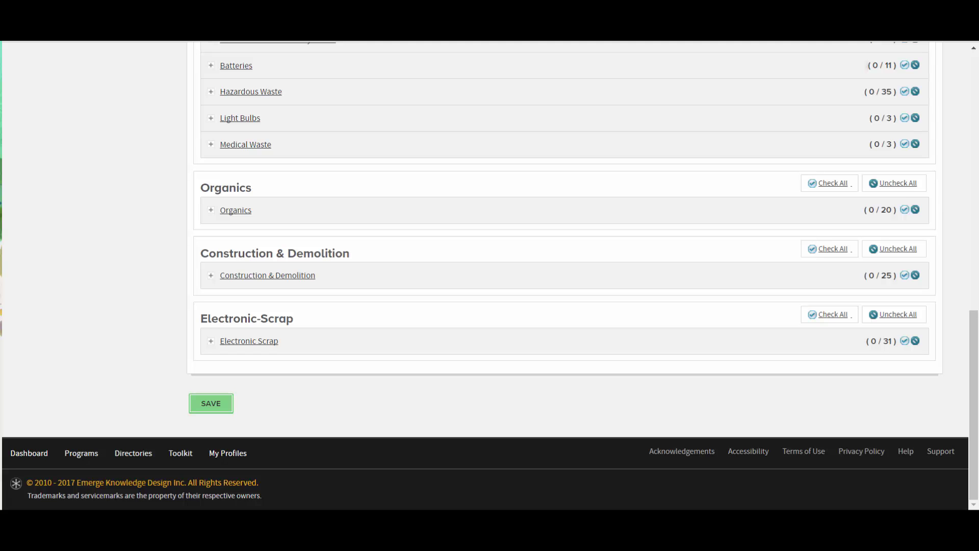
pyautogui.scroll(3, 329, 359)
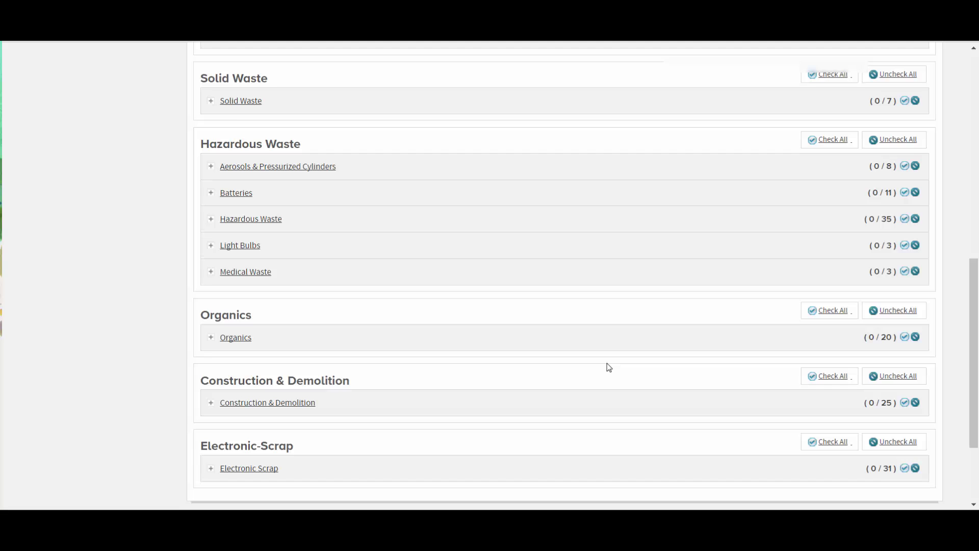
pyautogui.scroll(7, 608, 367)
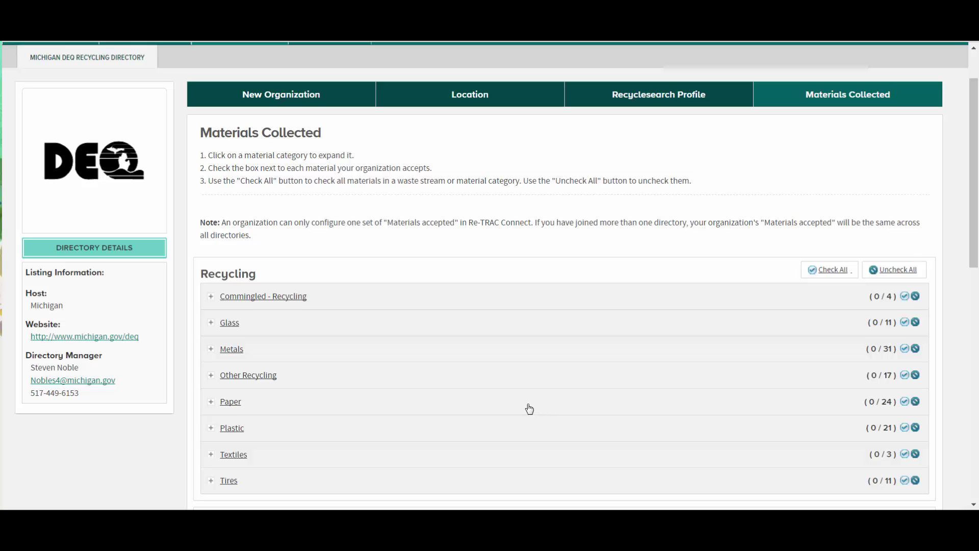
pyautogui.scroll(-10, 529, 408)
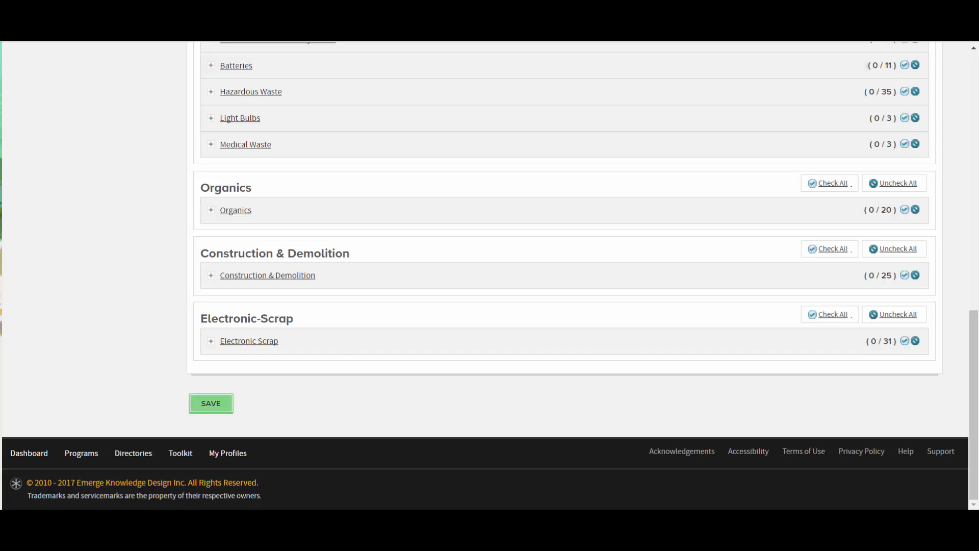
pyautogui.click(212, 403)
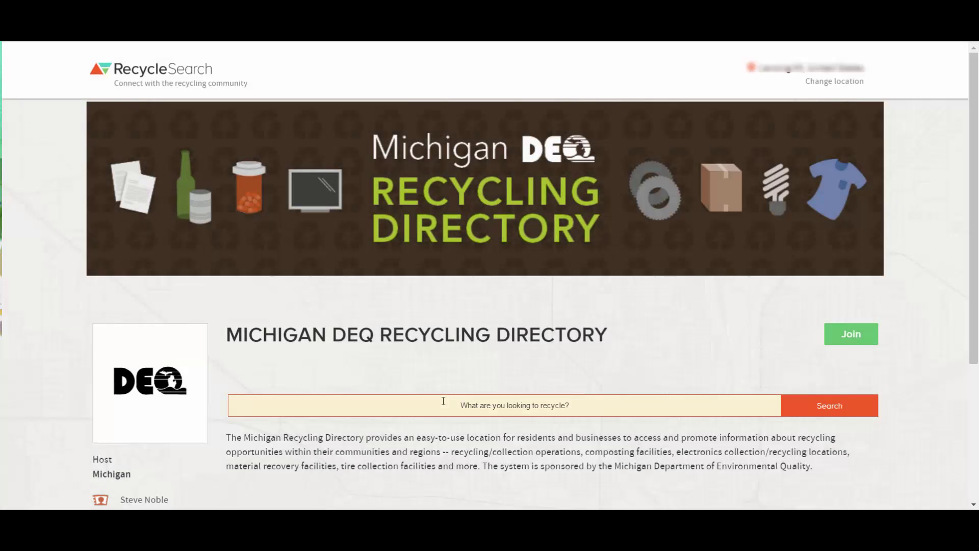
# Search the Michigan DEQ Recycling Directory for 'test'
pyautogui.scroll(-1, 463, 381)
pyautogui.scroll(-3, 466, 387)
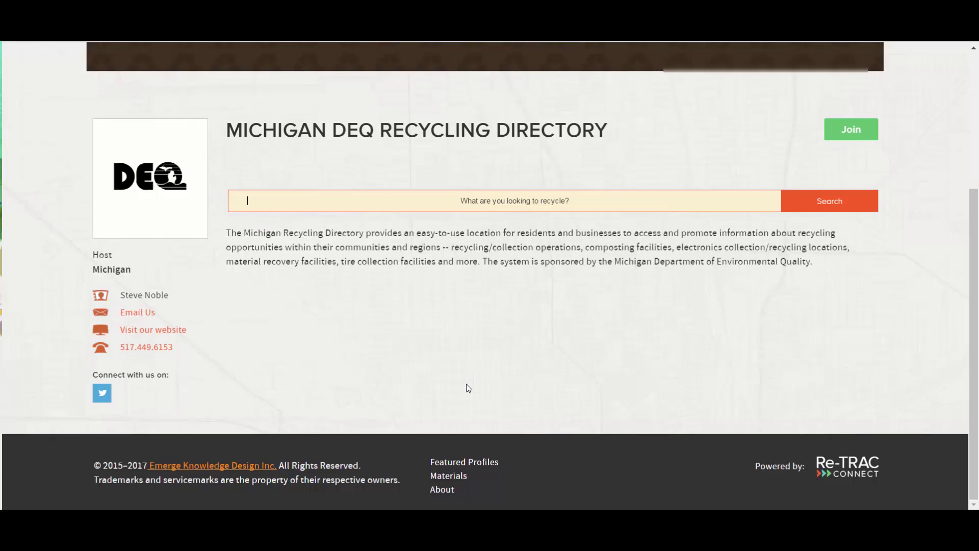
pyautogui.scroll(4, 467, 387)
pyautogui.write('test')
pyautogui.press('Return')
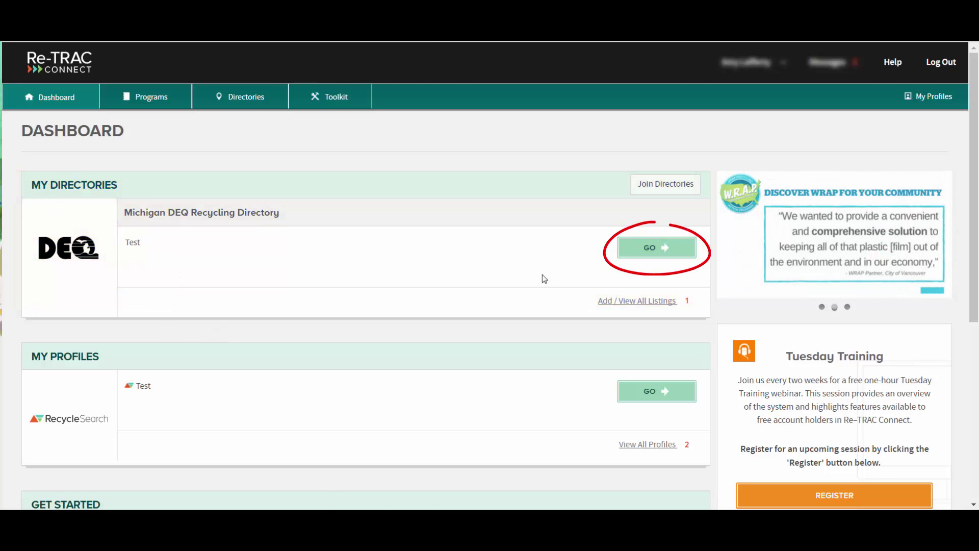
# Open Test's Michigan DEQ directory status and switch its RecycleSearch profile to Private, then back to Public
pyautogui.click(663, 251)
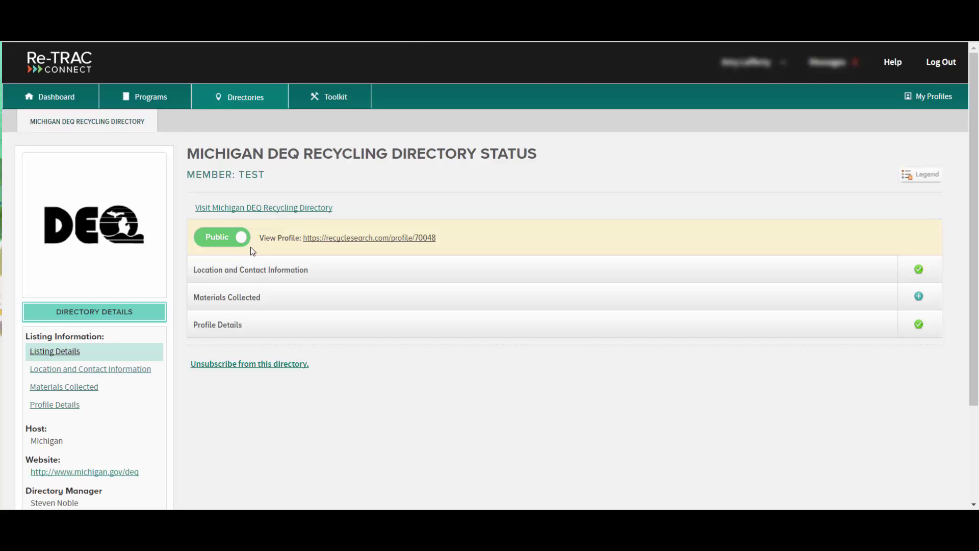
pyautogui.click(235, 242)
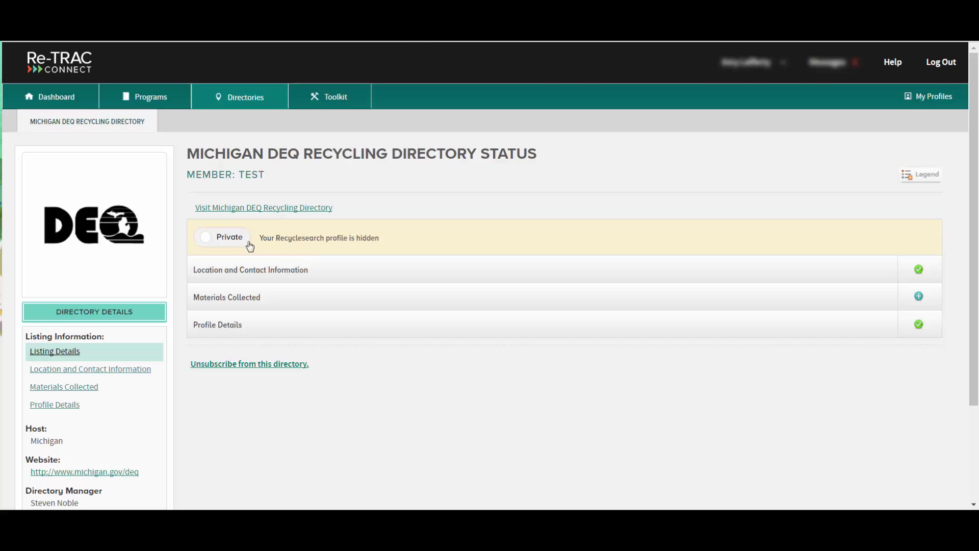
pyautogui.click(250, 246)
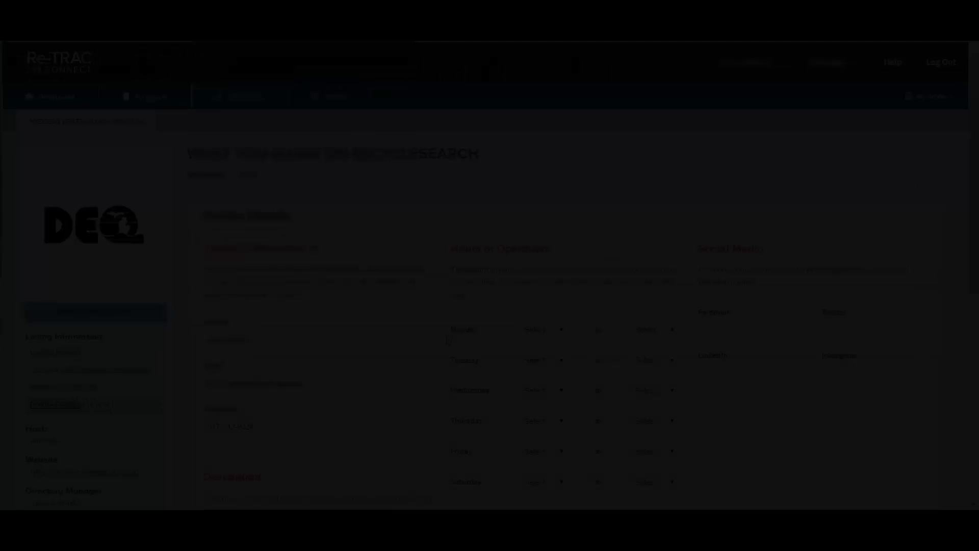
# Save the Profile Details form with its description and hours-of-operation notes
pyautogui.scroll(-4, 446, 367)
pyautogui.scroll(-2, 445, 367)
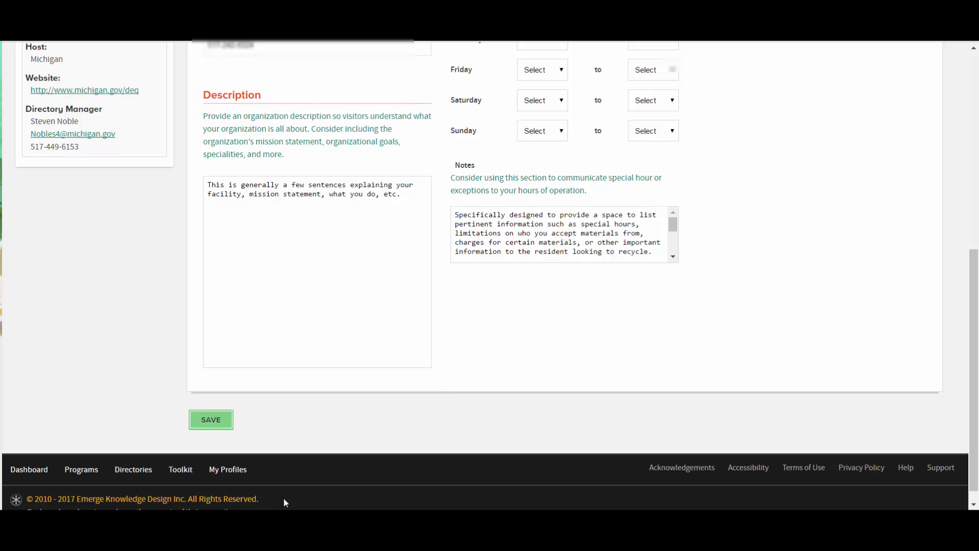
pyautogui.click(226, 425)
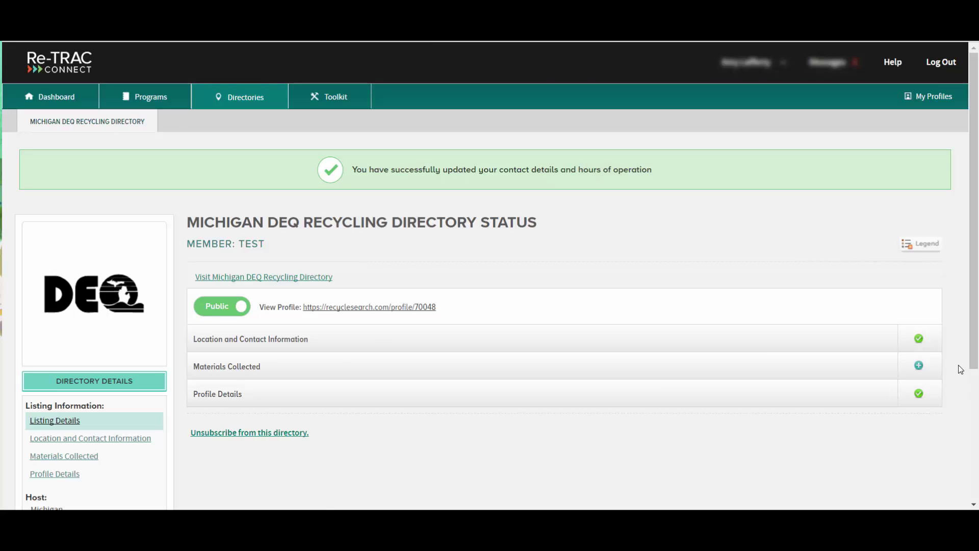
# Tick Branches under Organics in Materials Collected and save the list
pyautogui.click(919, 365)
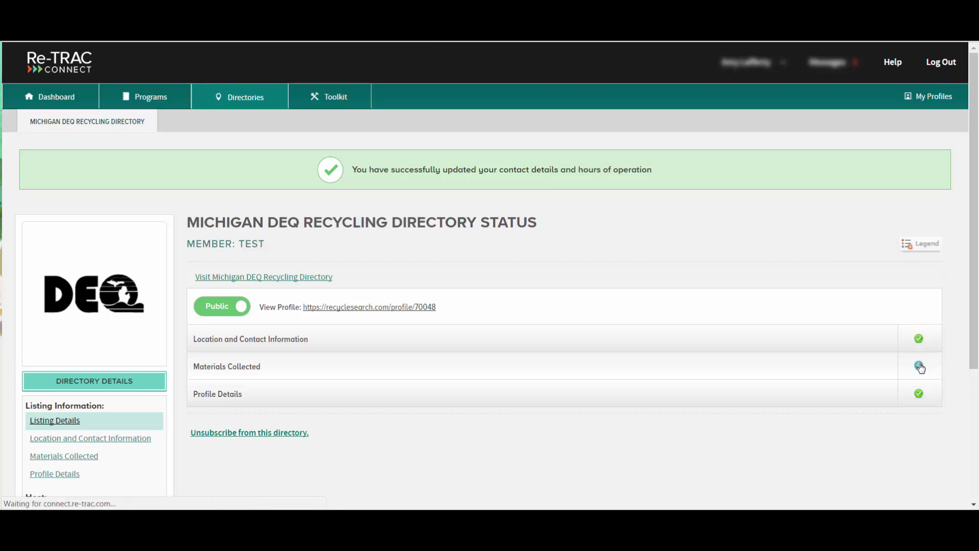
pyautogui.scroll(-5, 633, 408)
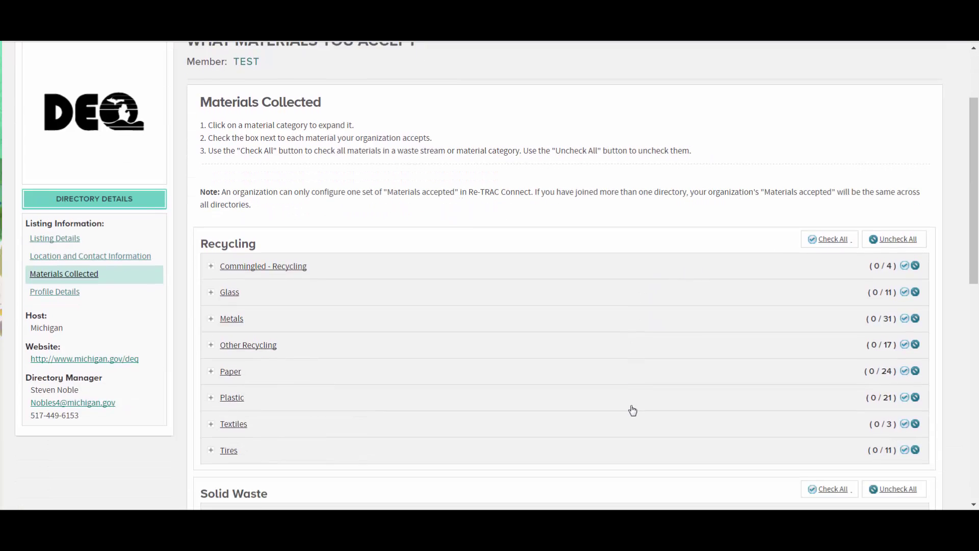
pyautogui.scroll(-7, 630, 412)
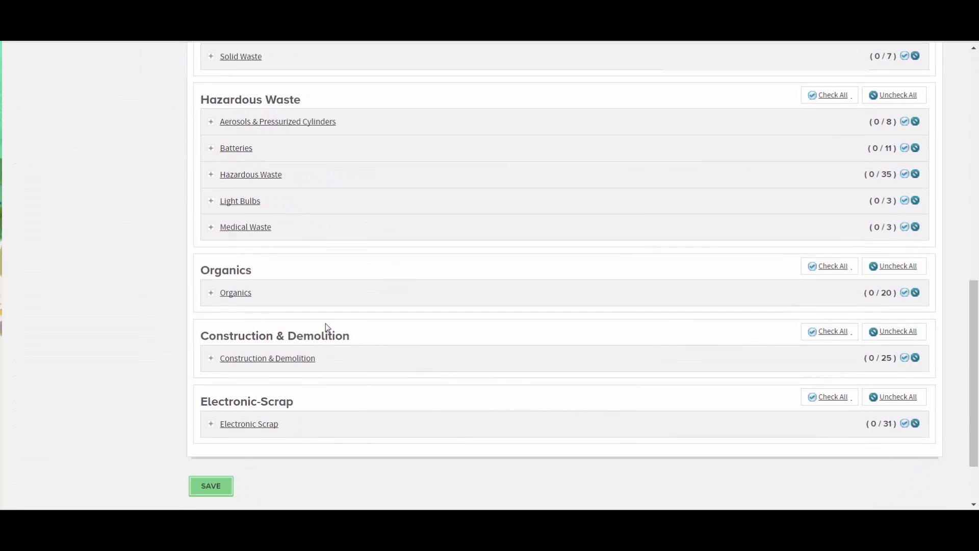
pyautogui.click(210, 299)
pyautogui.click(222, 339)
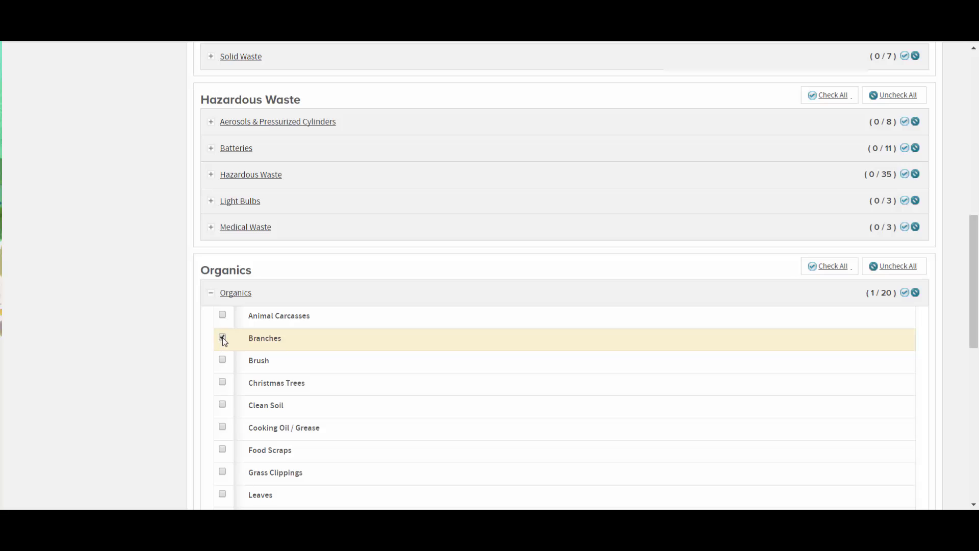
pyautogui.scroll(-4, 172, 364)
pyautogui.scroll(-5, 172, 363)
pyautogui.click(210, 402)
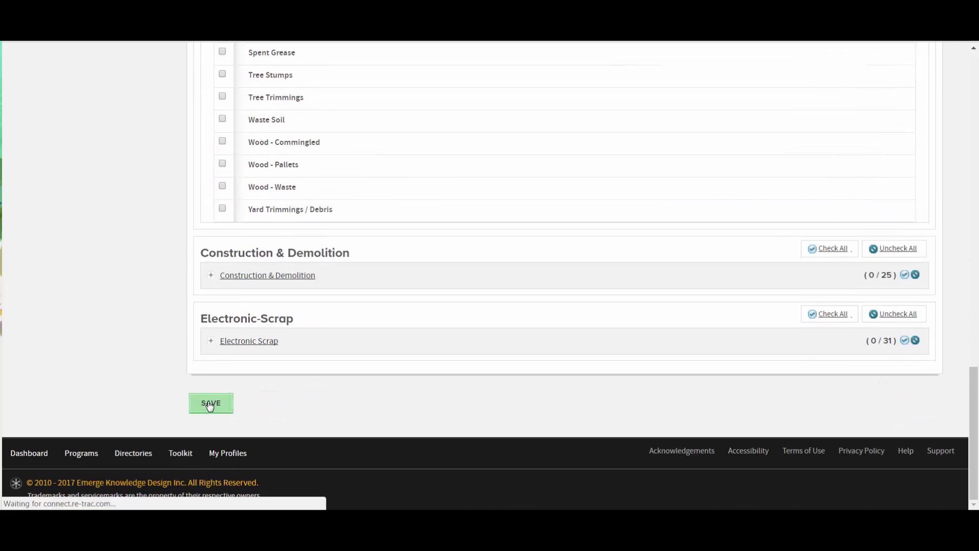